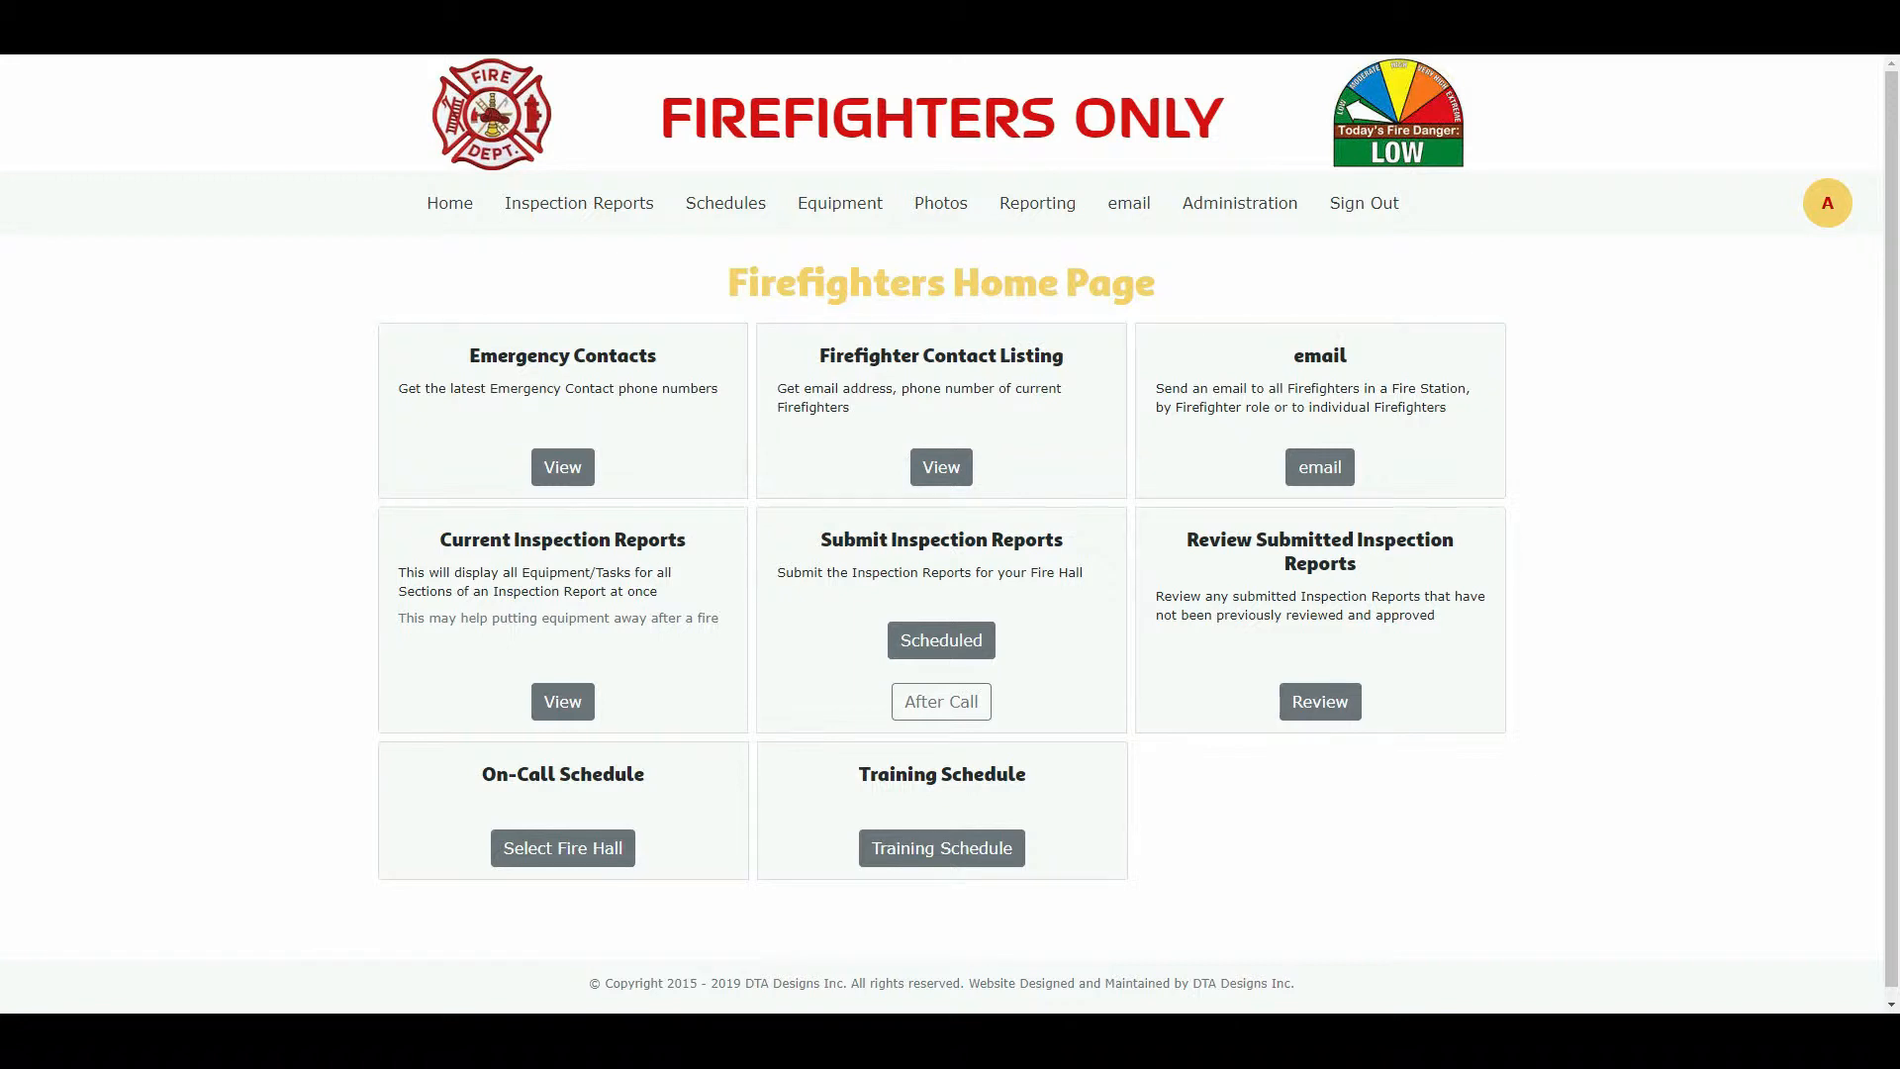
Step: Open the list of equipment that is currently out of service
left_click(836, 205)
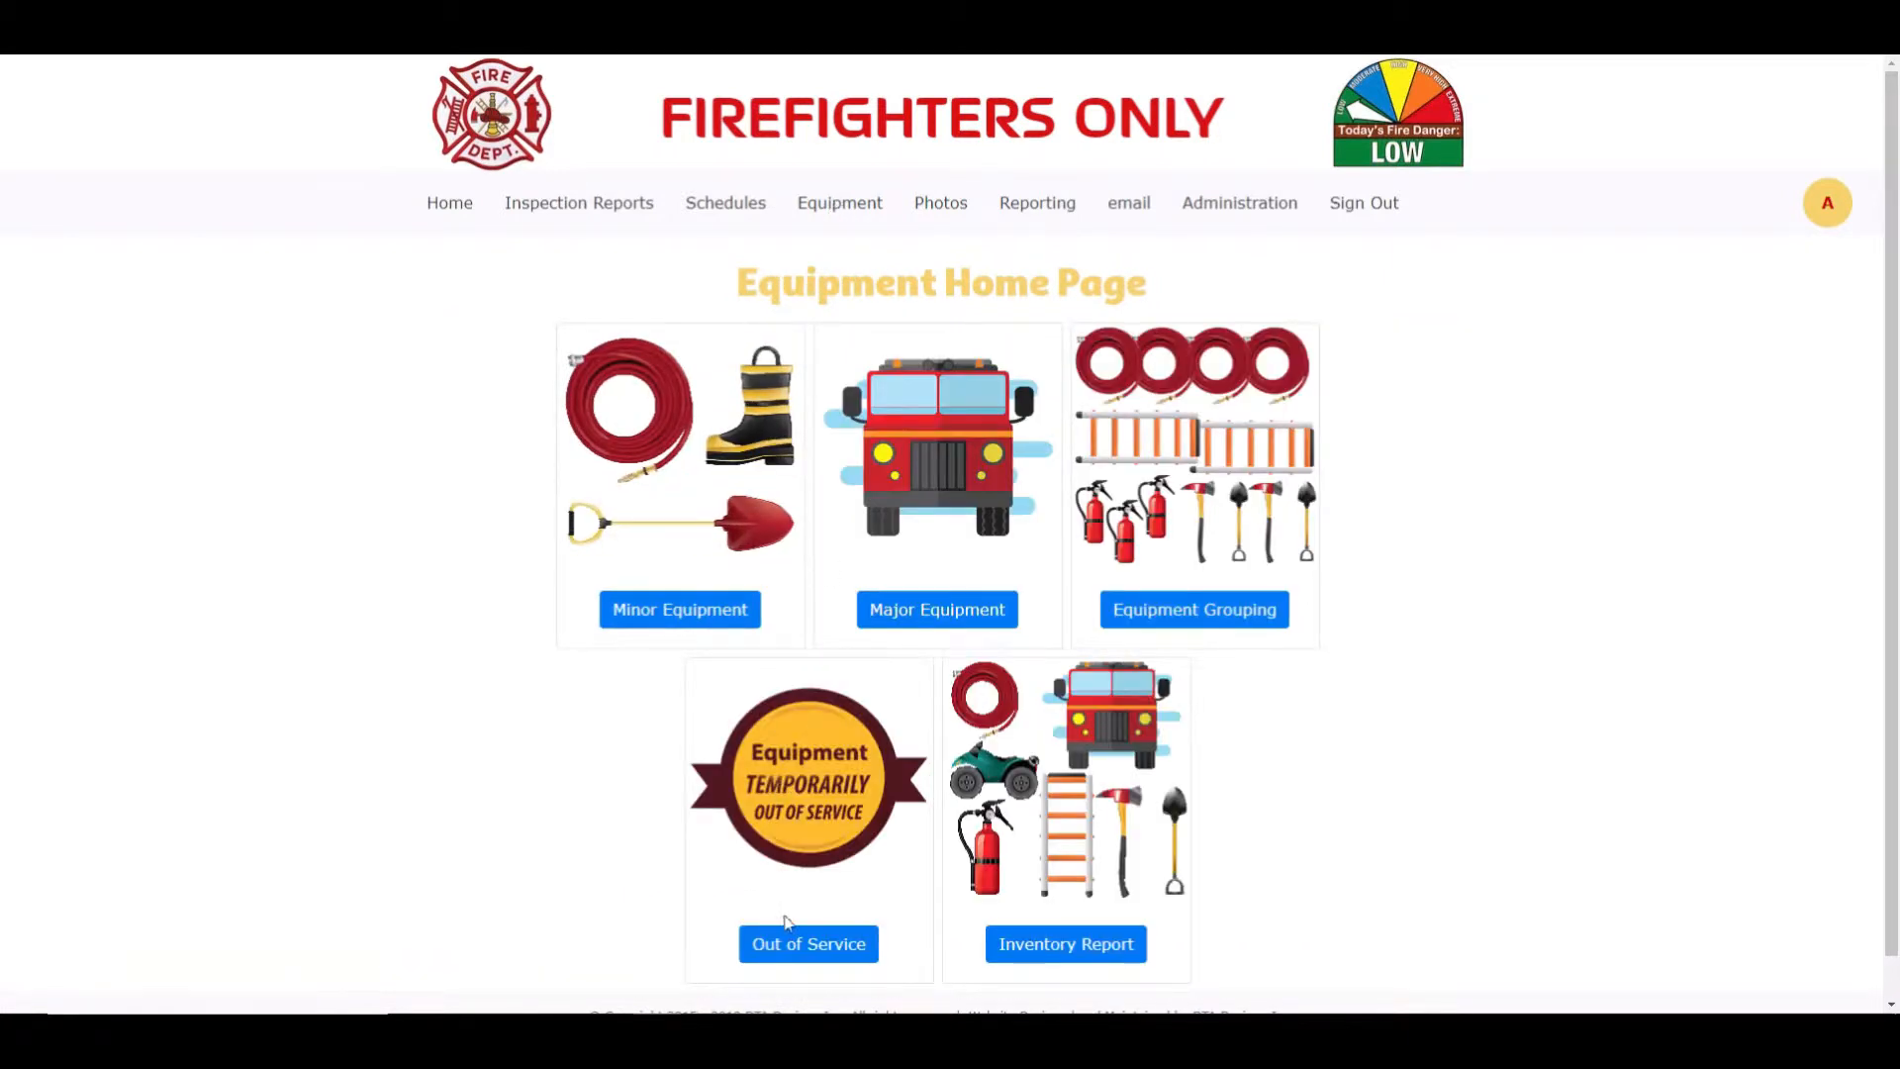
left_click(790, 947)
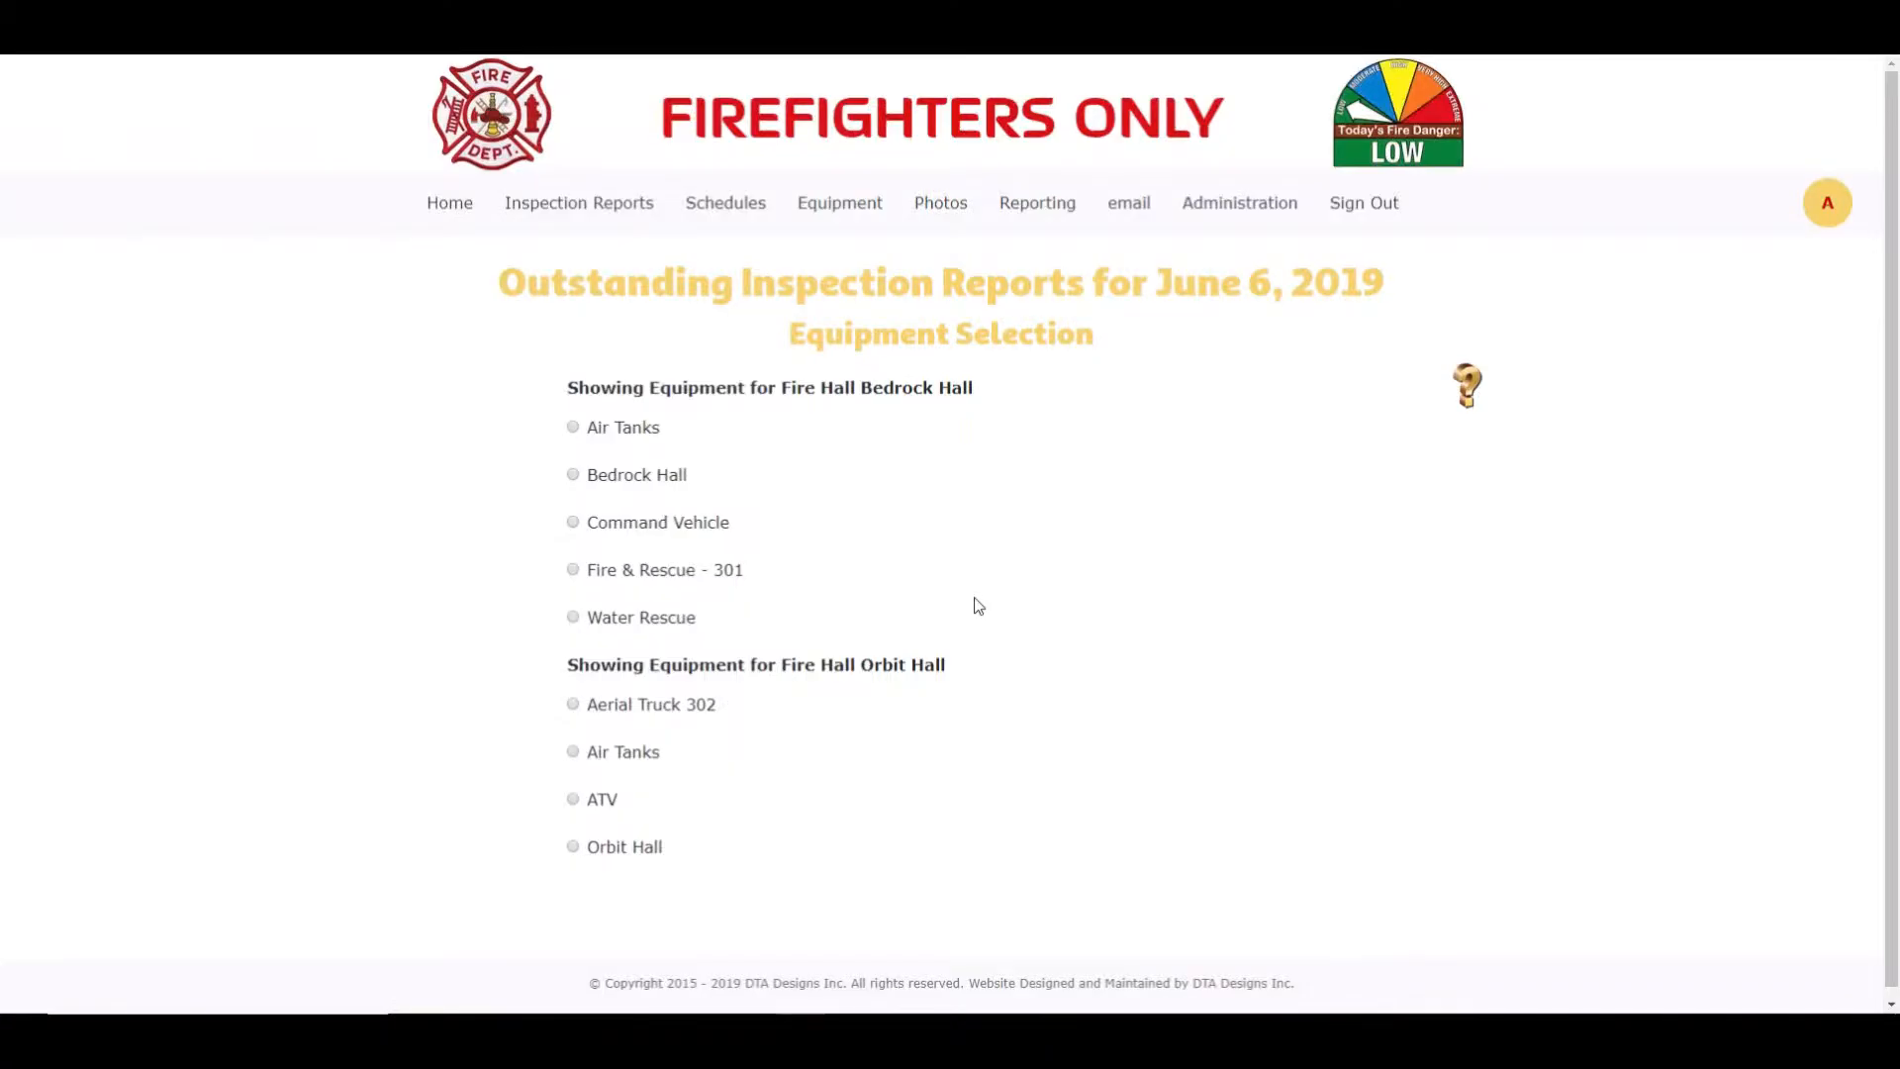
Step: Take Bedrock Hall's Command Vehicle out of service with the reason "Taking out of service for demo" and return to the major equipment listing
left_click(833, 209)
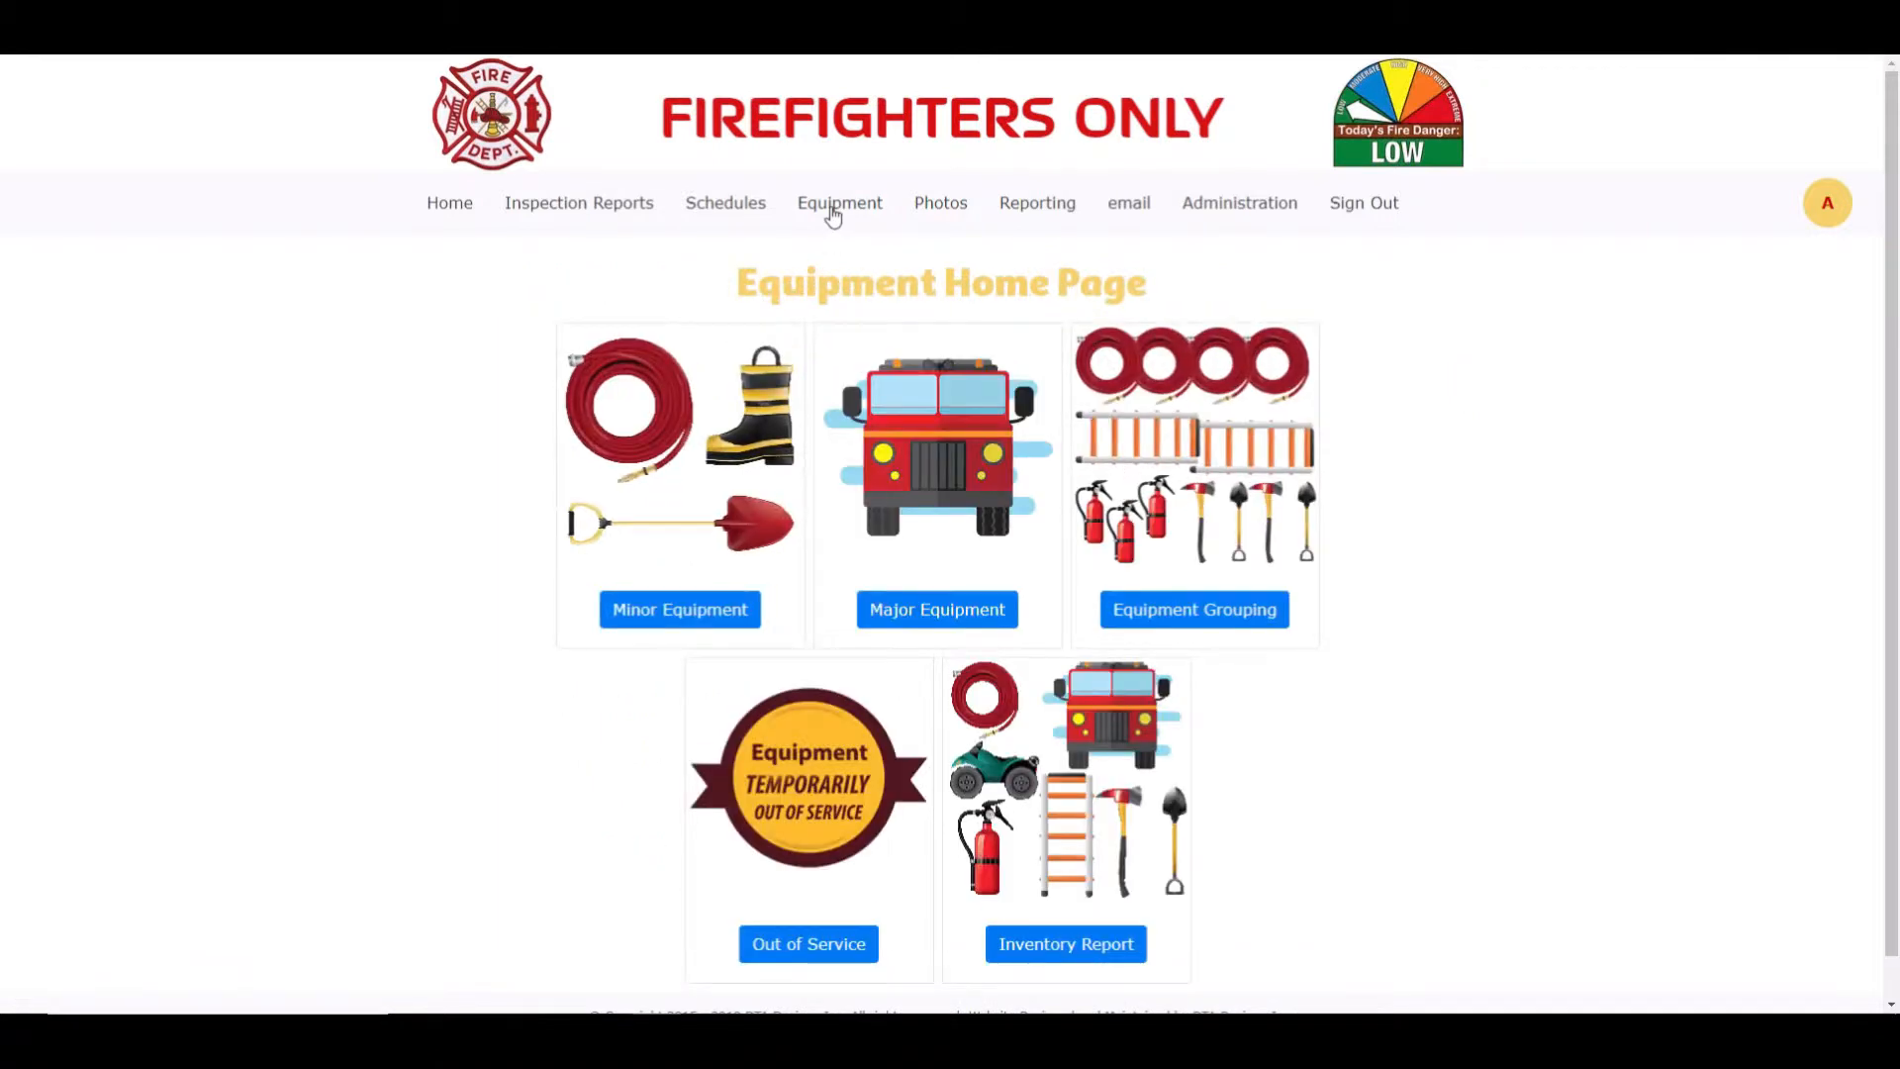
left_click(926, 611)
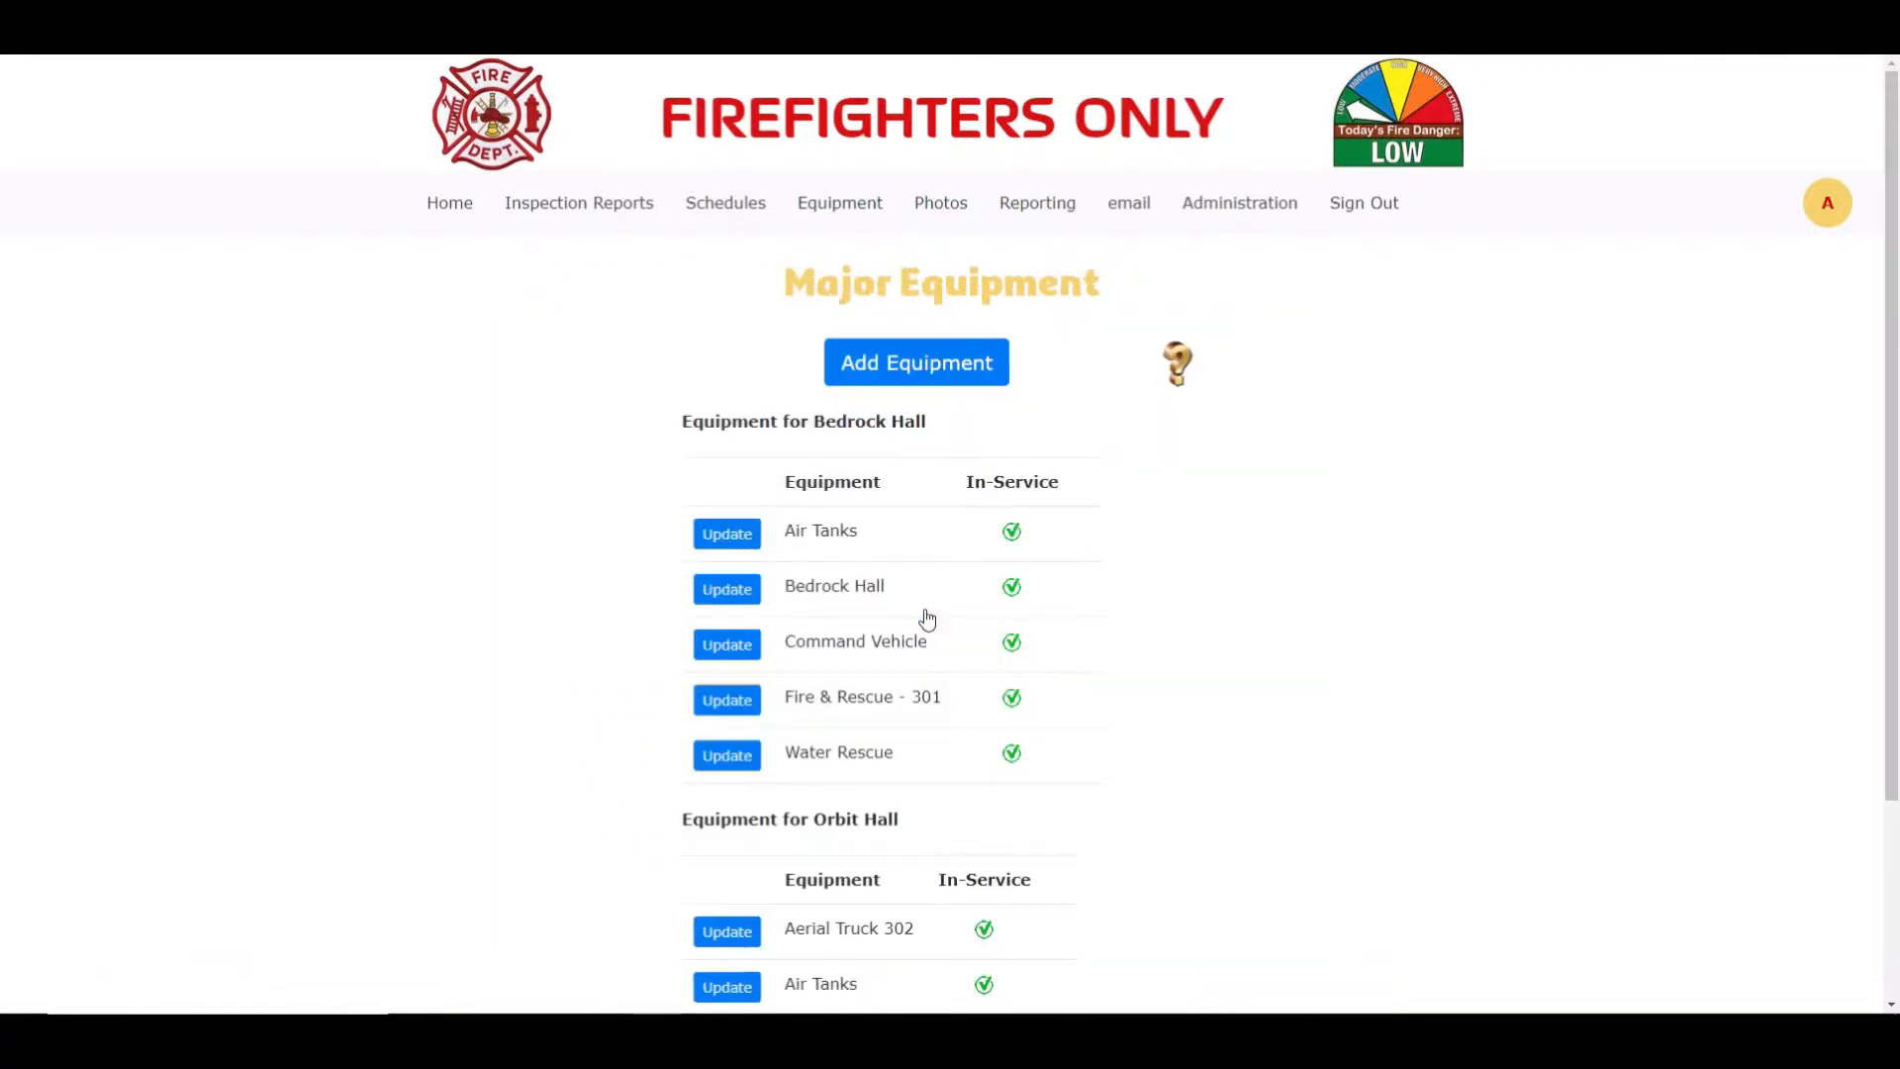
left_click(728, 653)
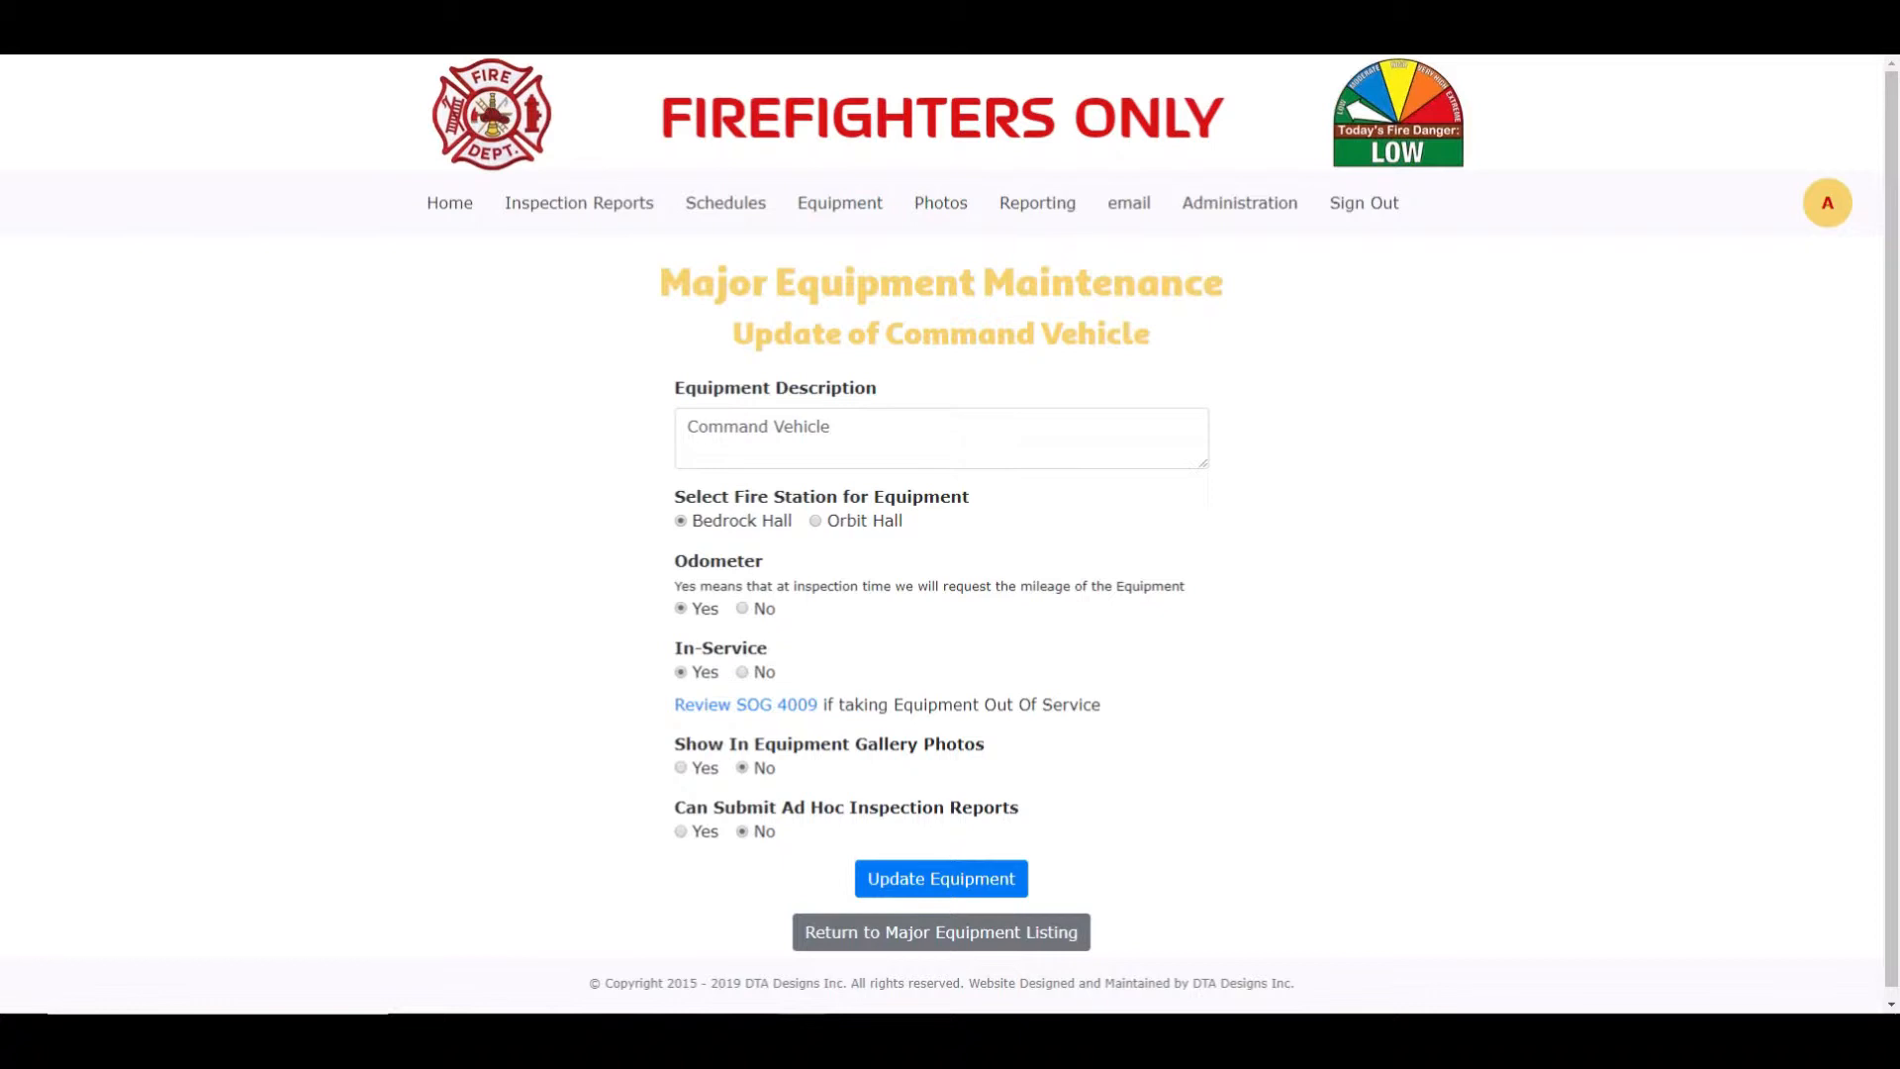
left_click(744, 673)
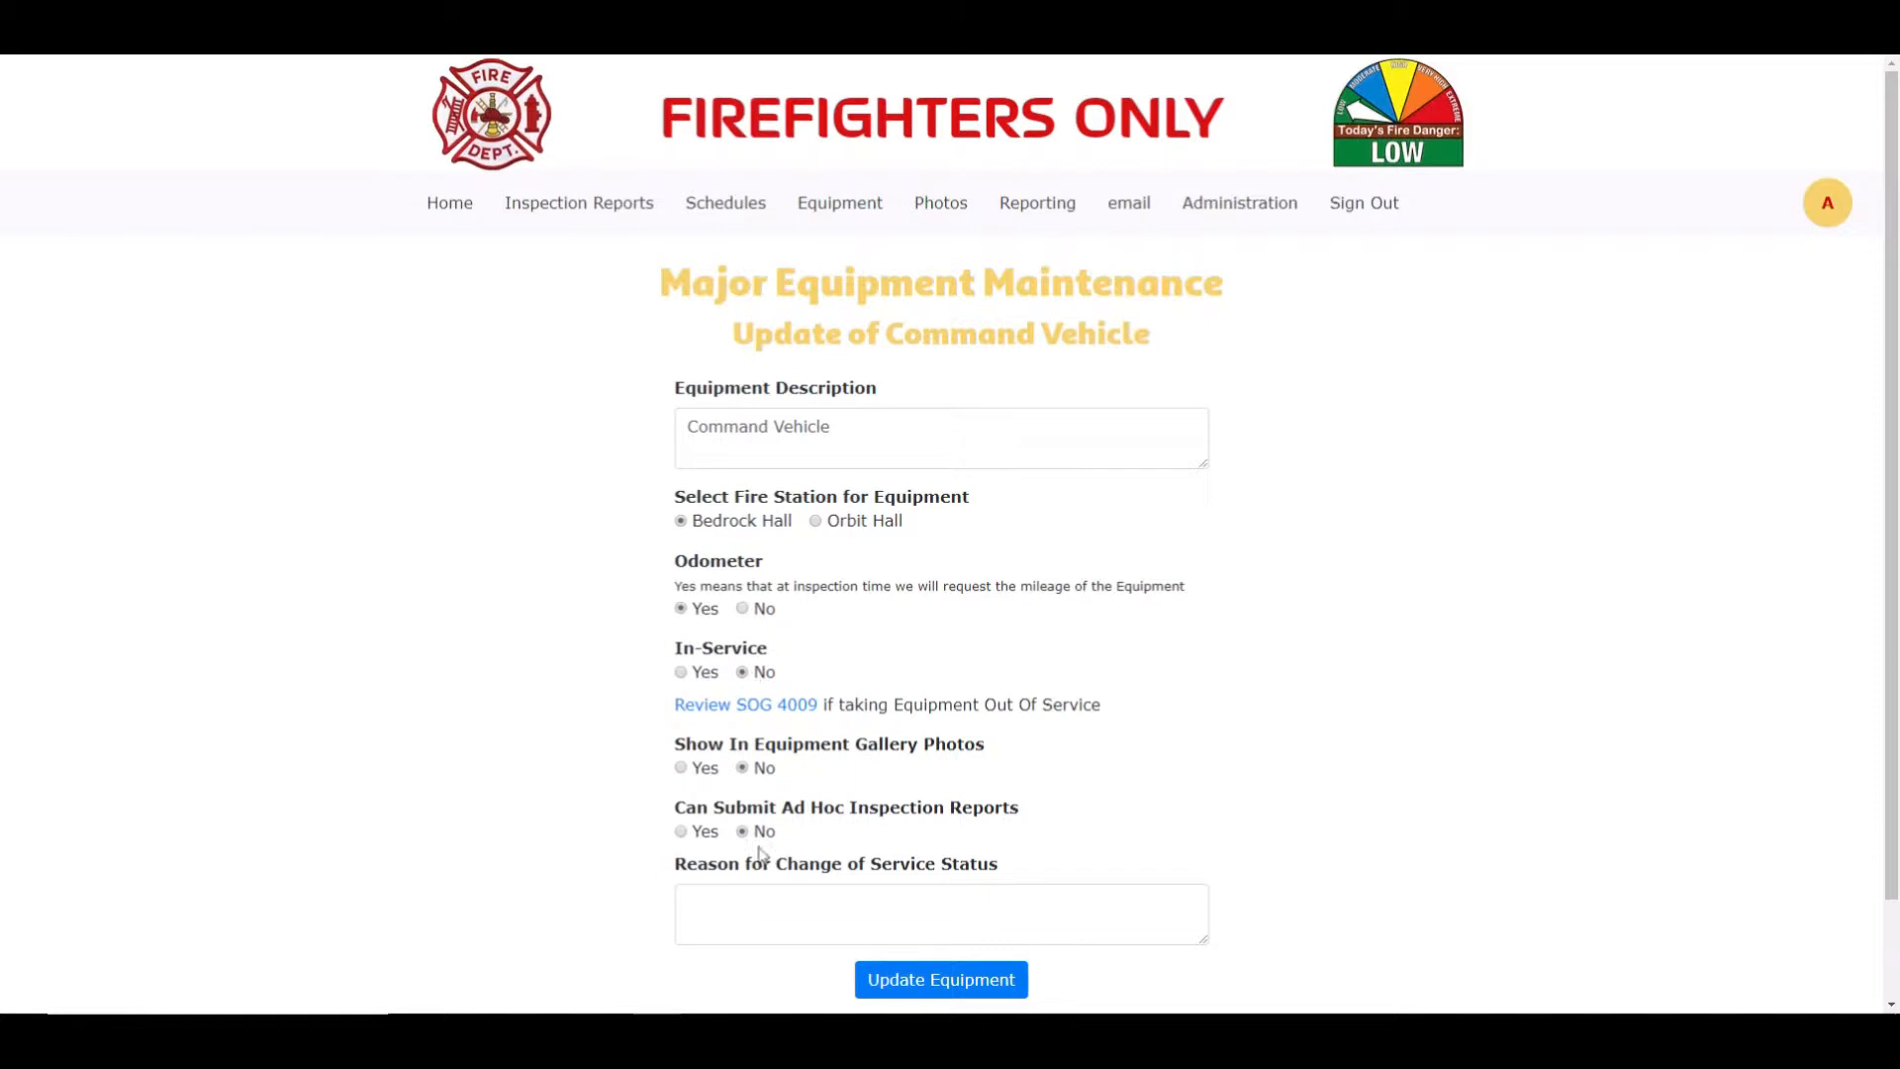
left_click(727, 907)
type("Taking out of ser")
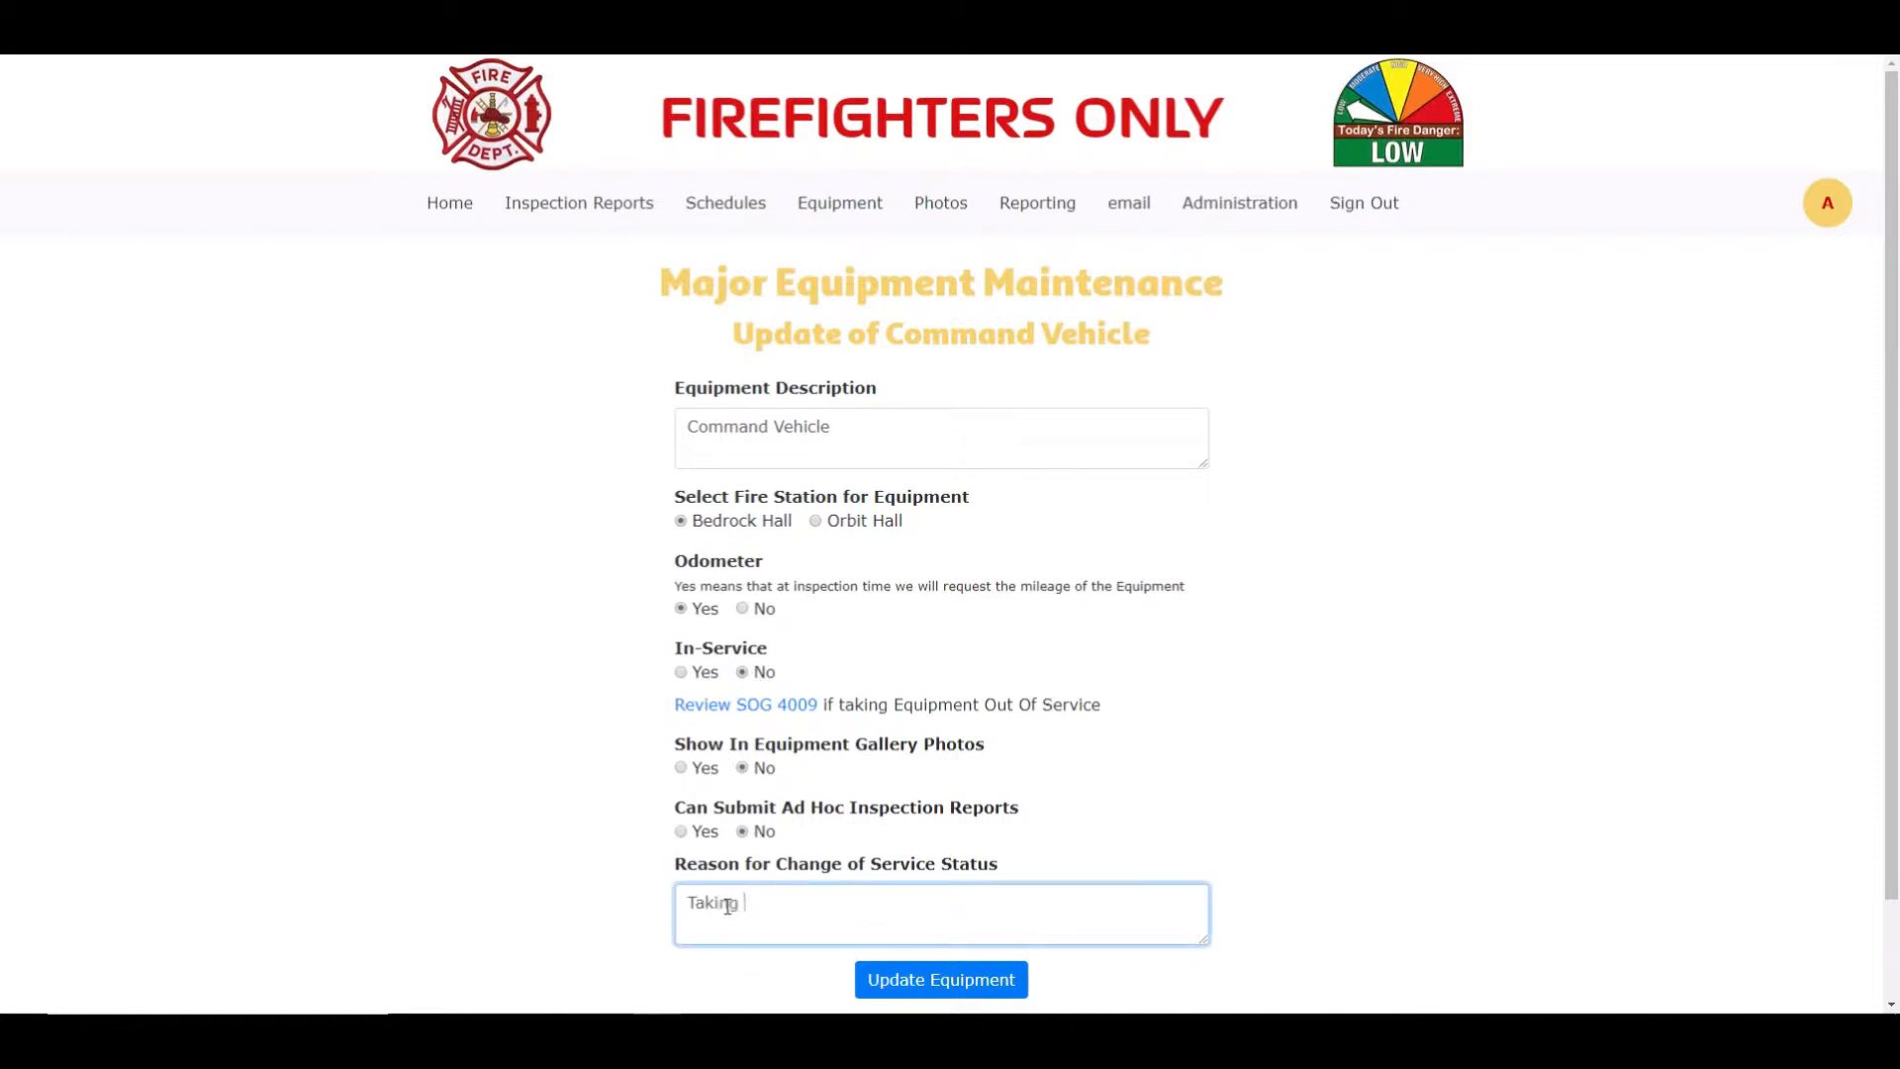
type("vice d")
key("BackSpace")
type("for demo")
left_click(944, 982)
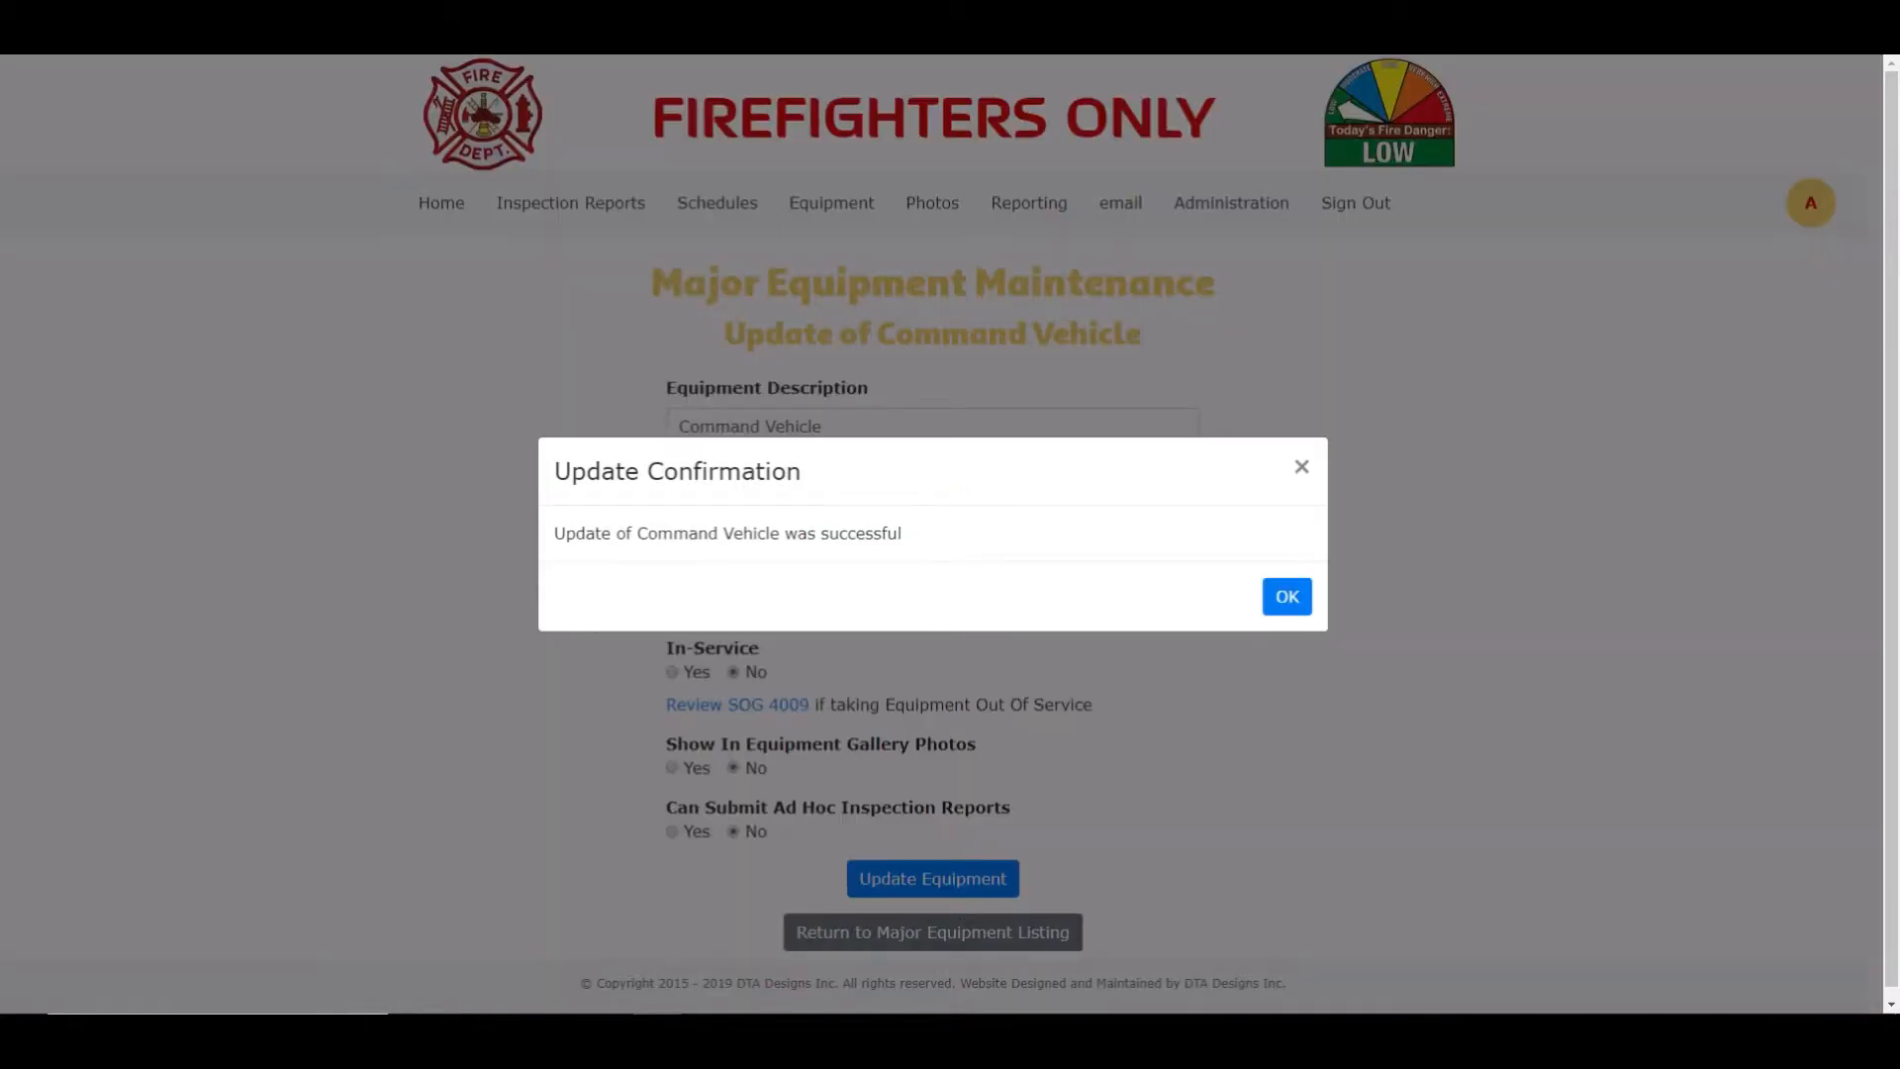
left_click(1239, 709)
left_click(1036, 946)
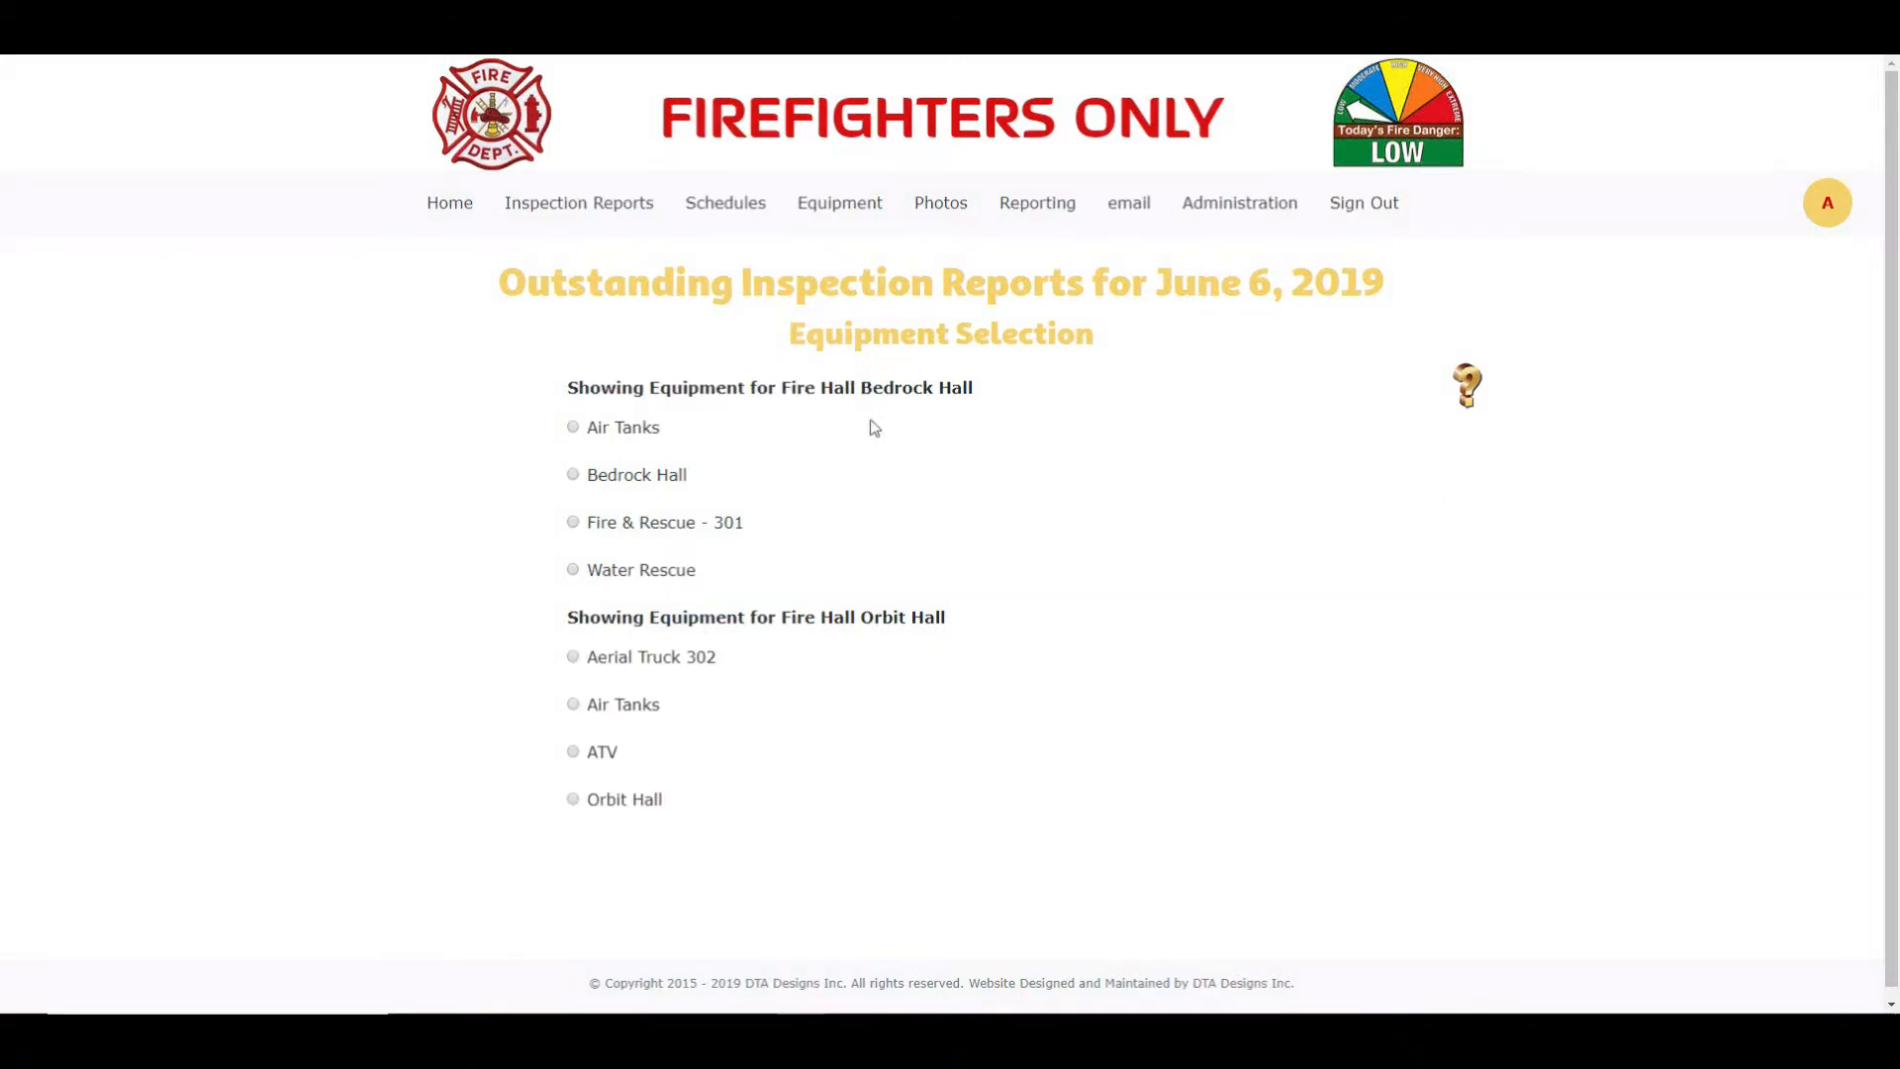
Step: Return the Command Vehicle to service from the out-of-service equipment list, with the reason "Finished with demo"
left_click(853, 206)
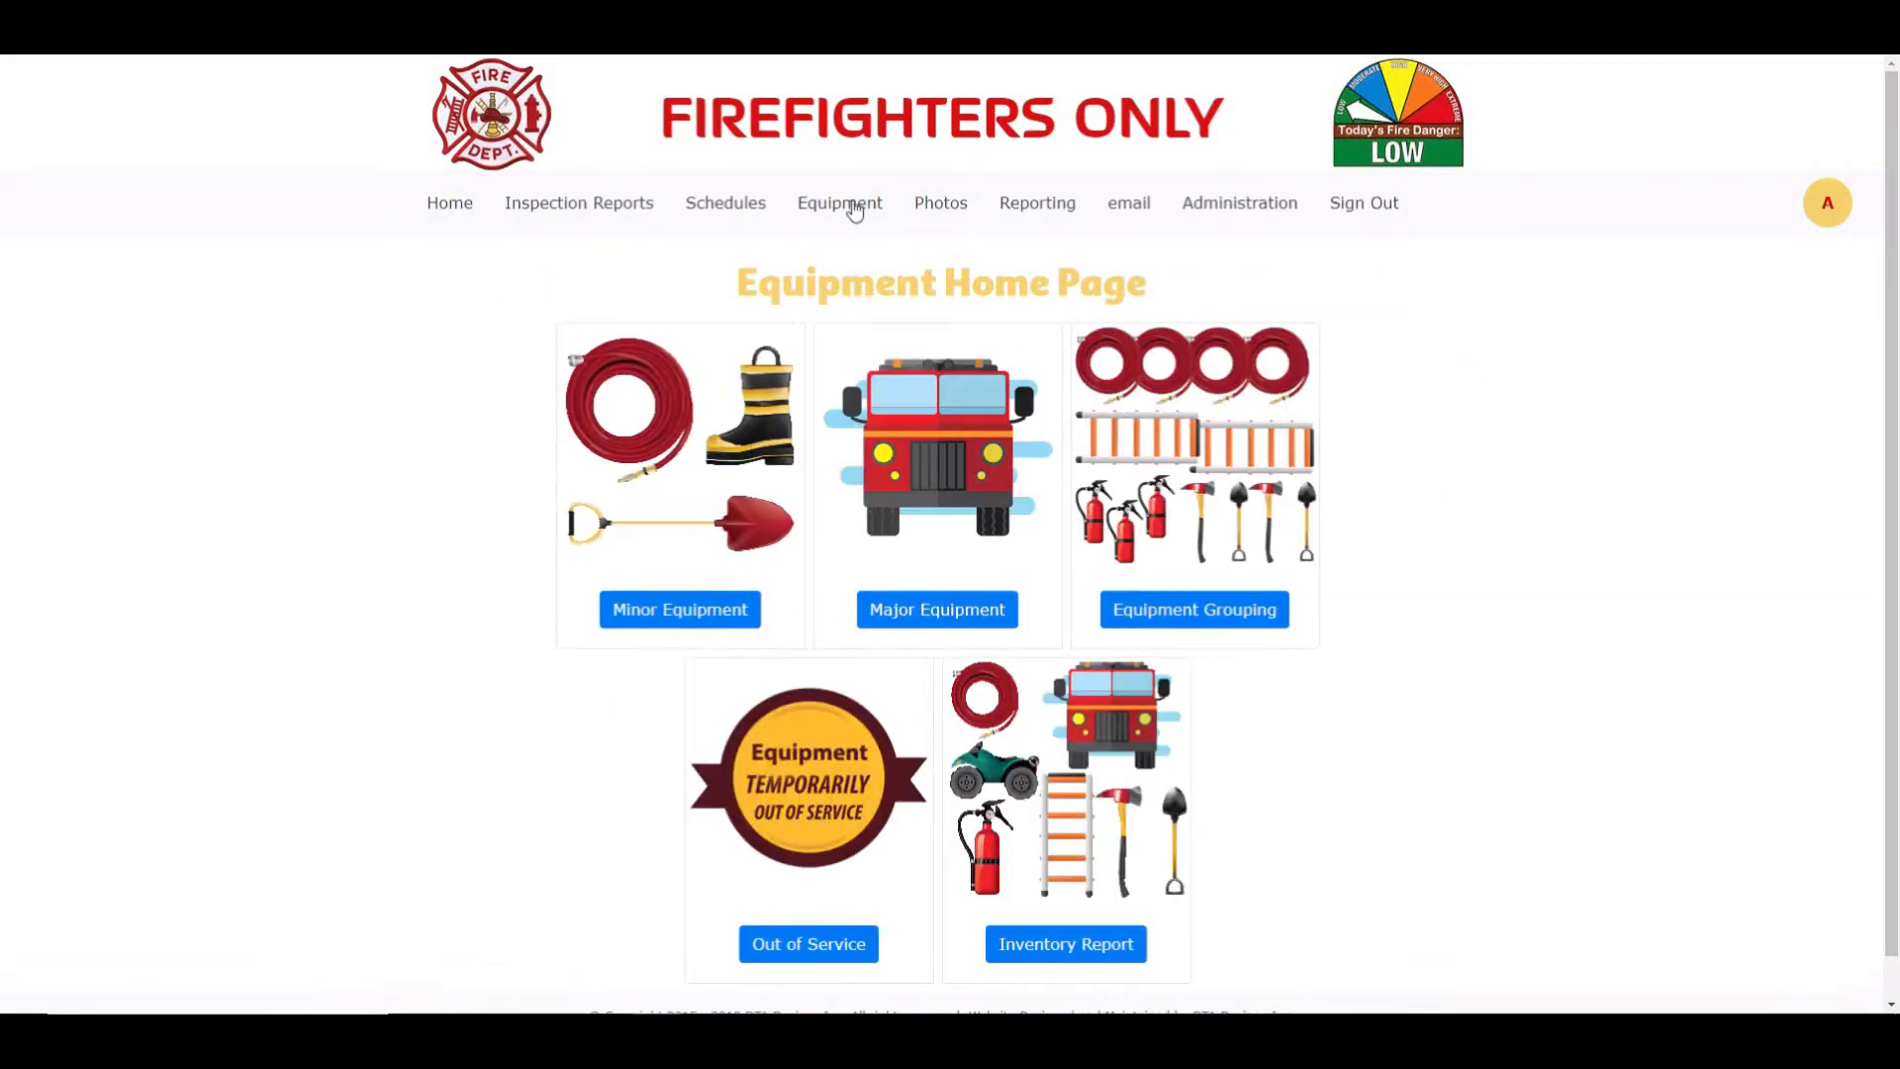
left_click(791, 947)
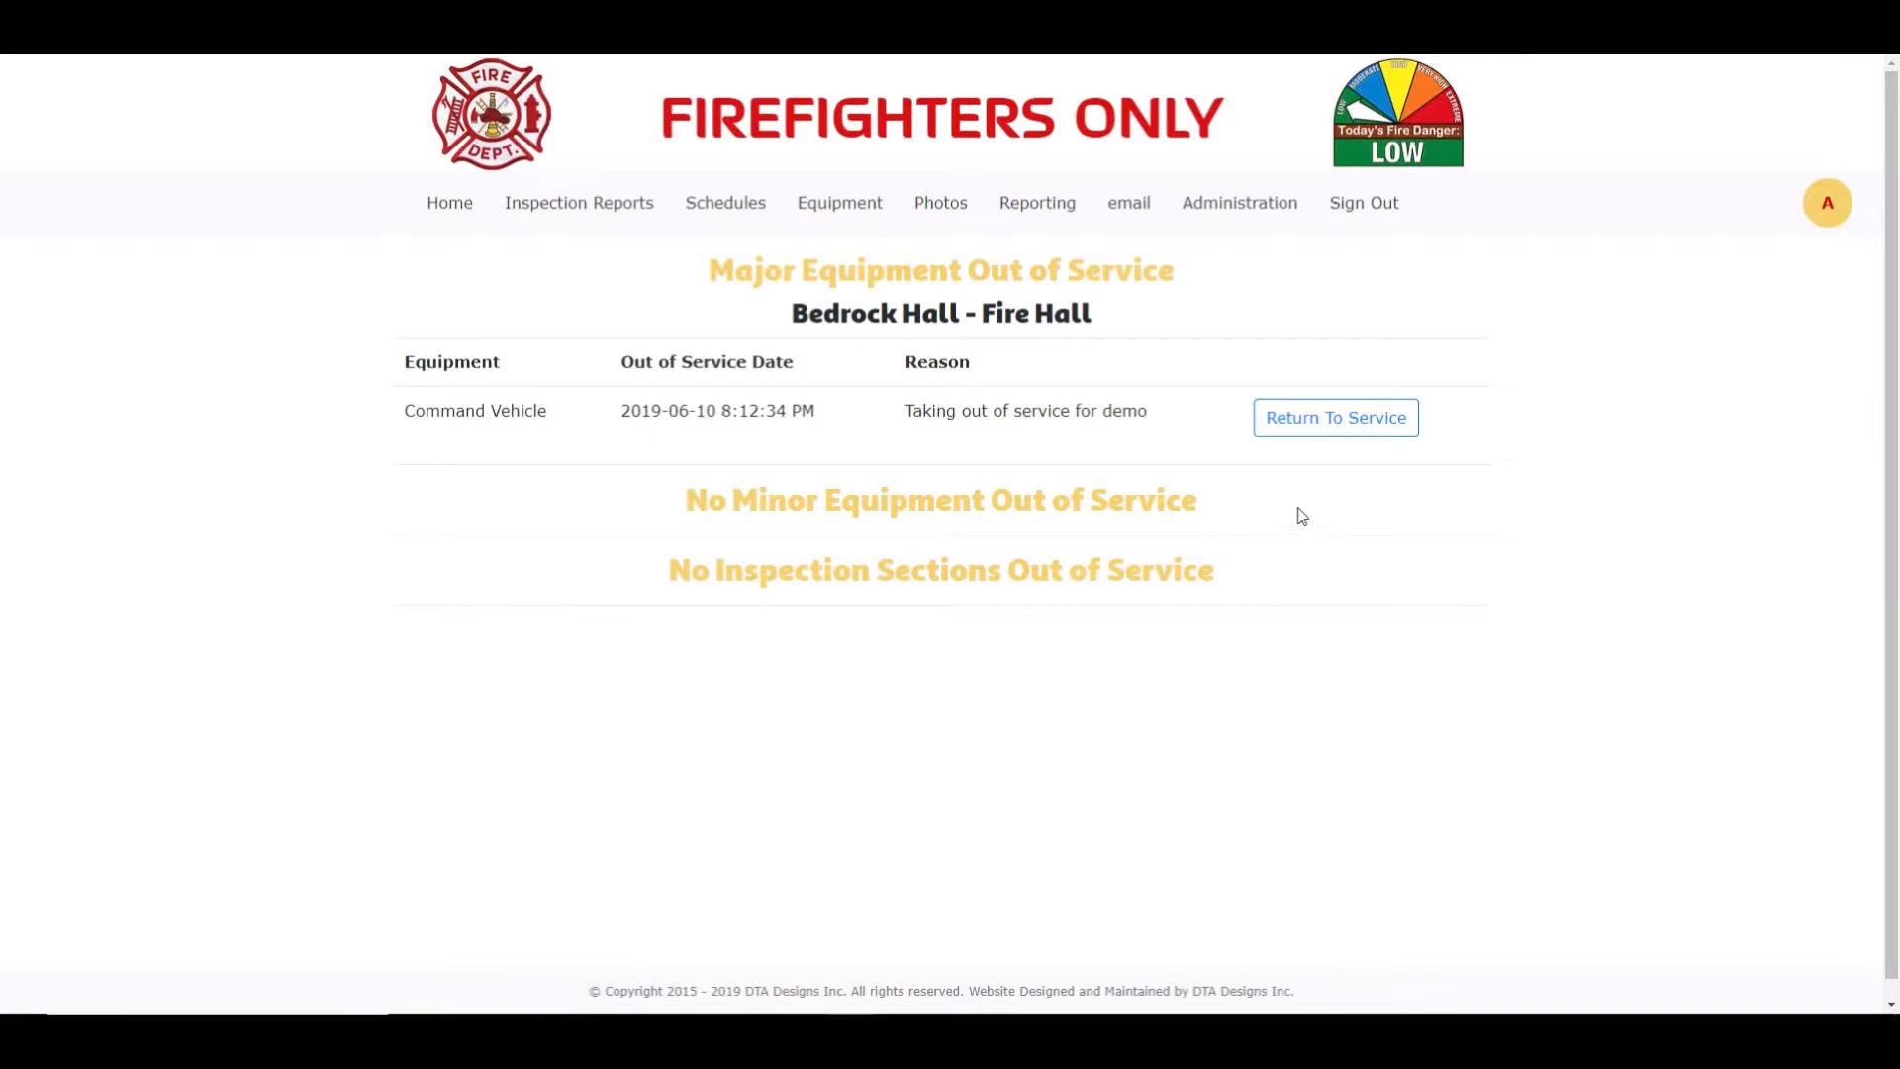
left_click(1313, 423)
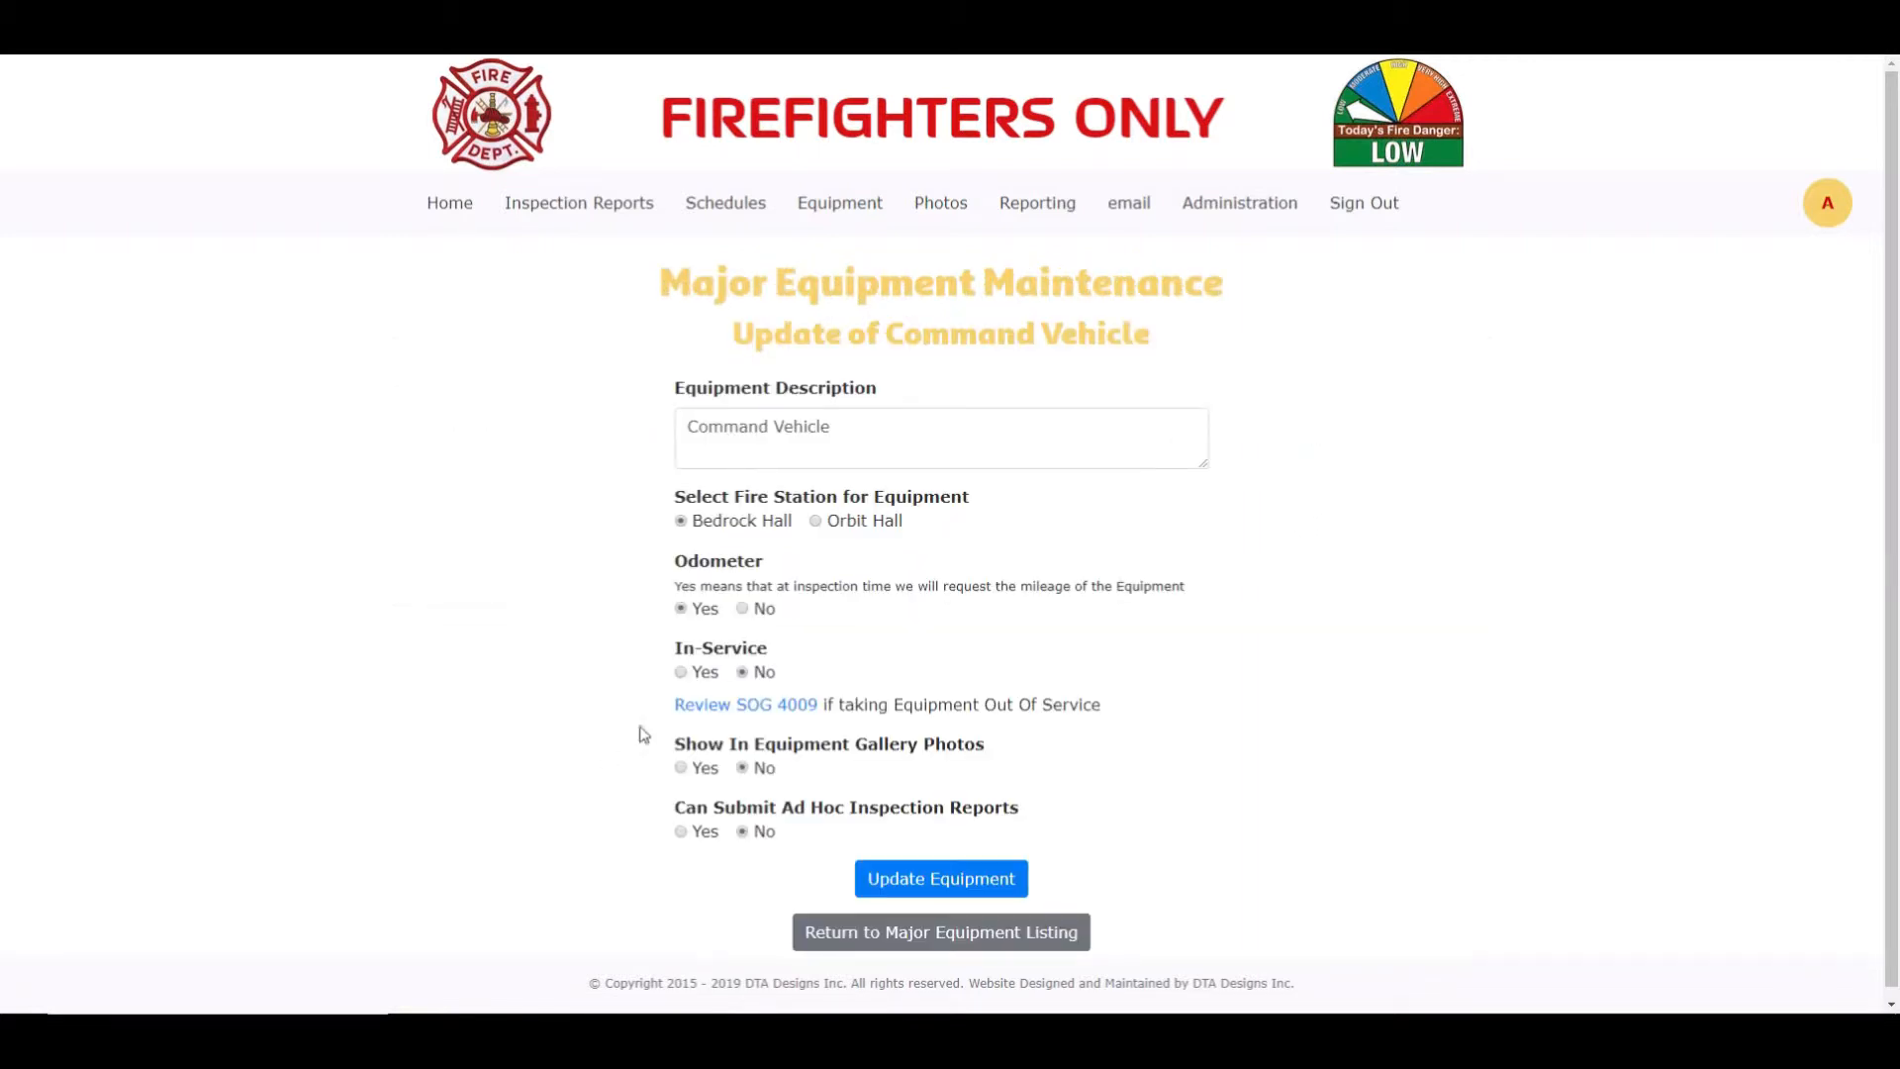
left_click(681, 673)
left_click(776, 901)
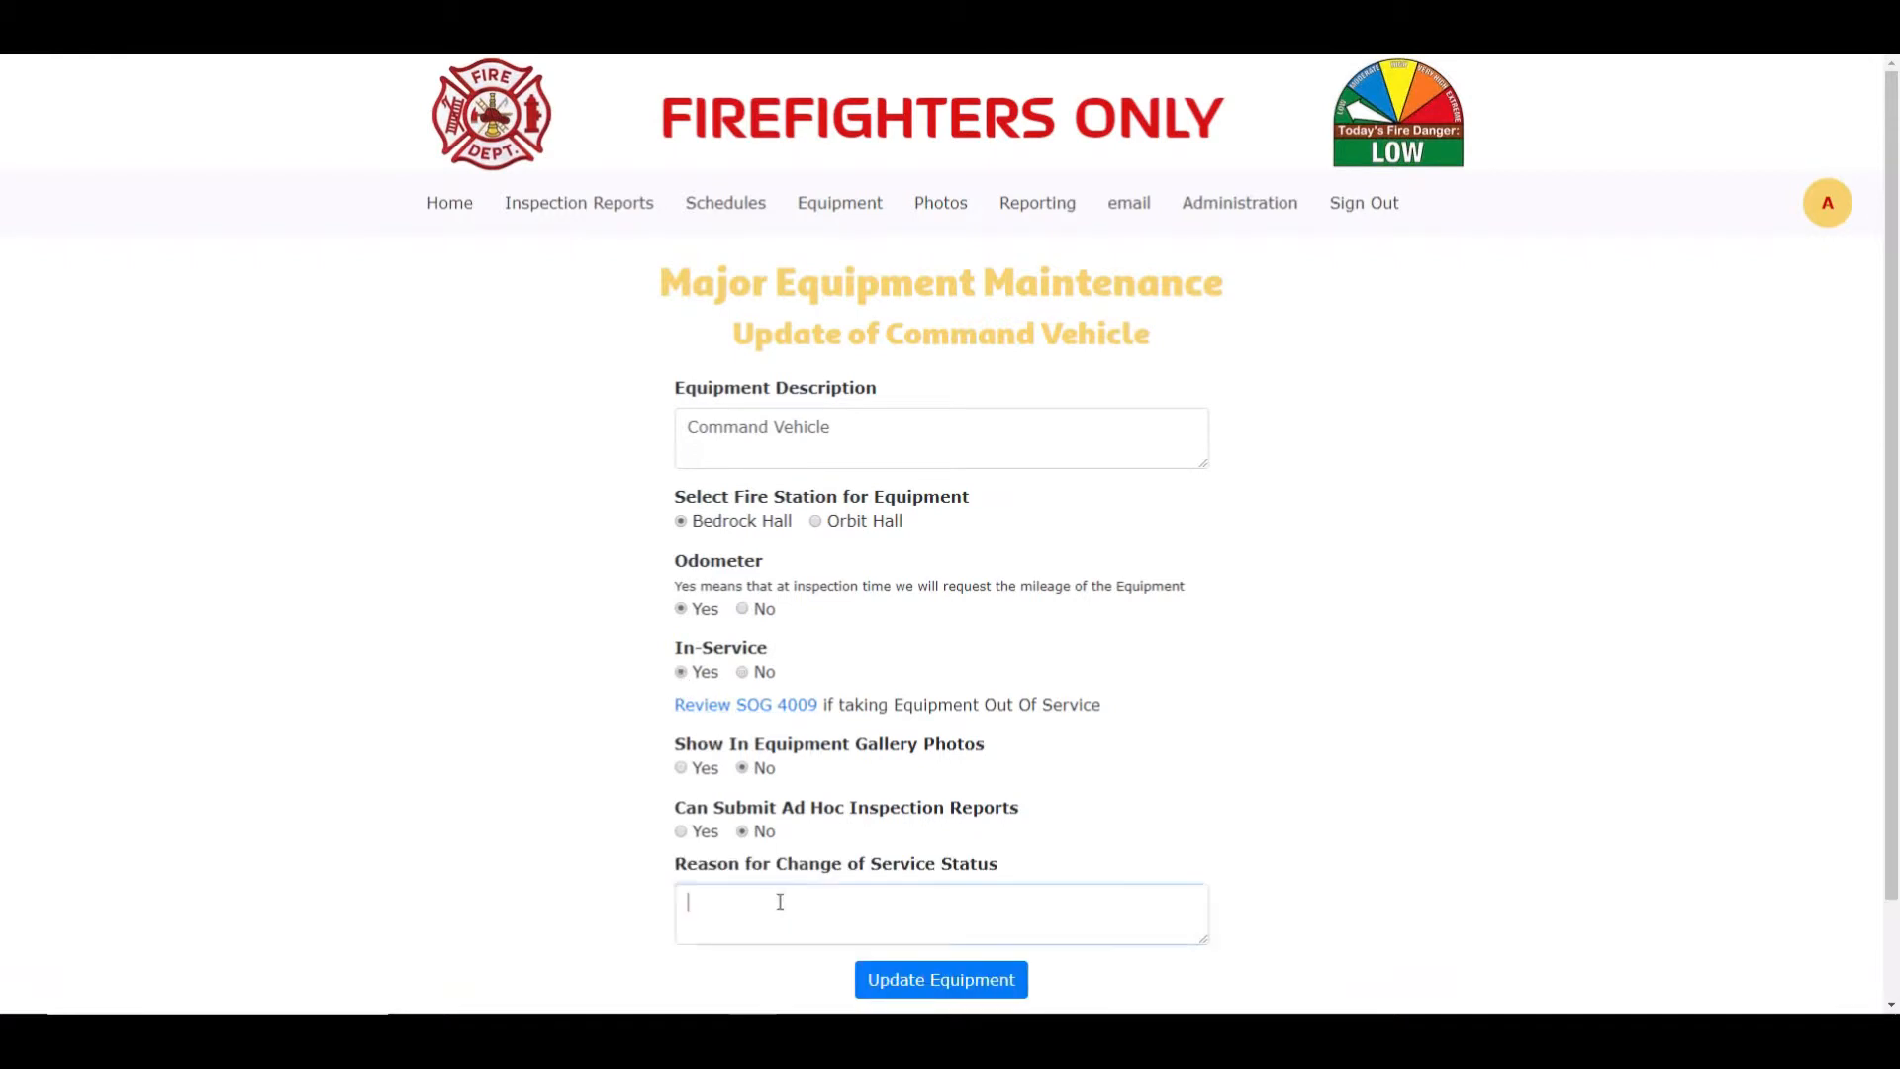
type("Fini")
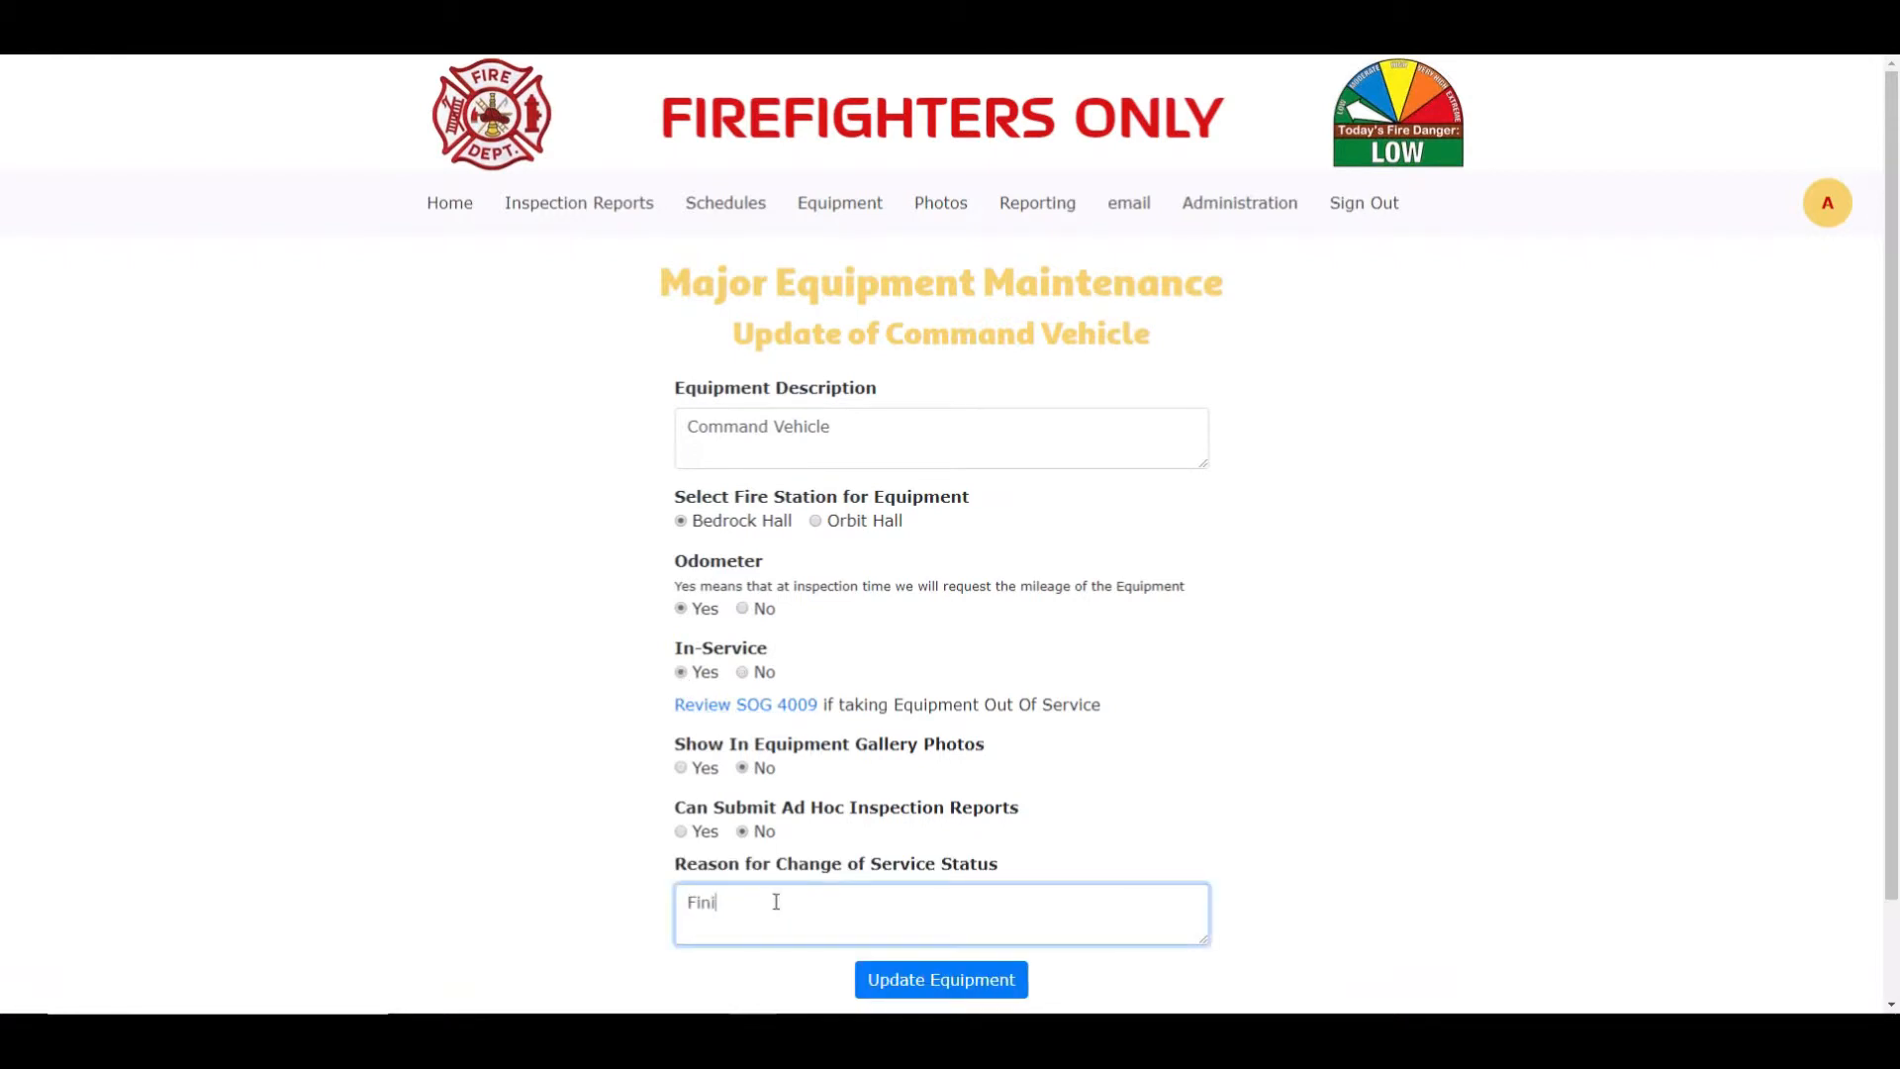
type("shed with demo")
left_click(964, 980)
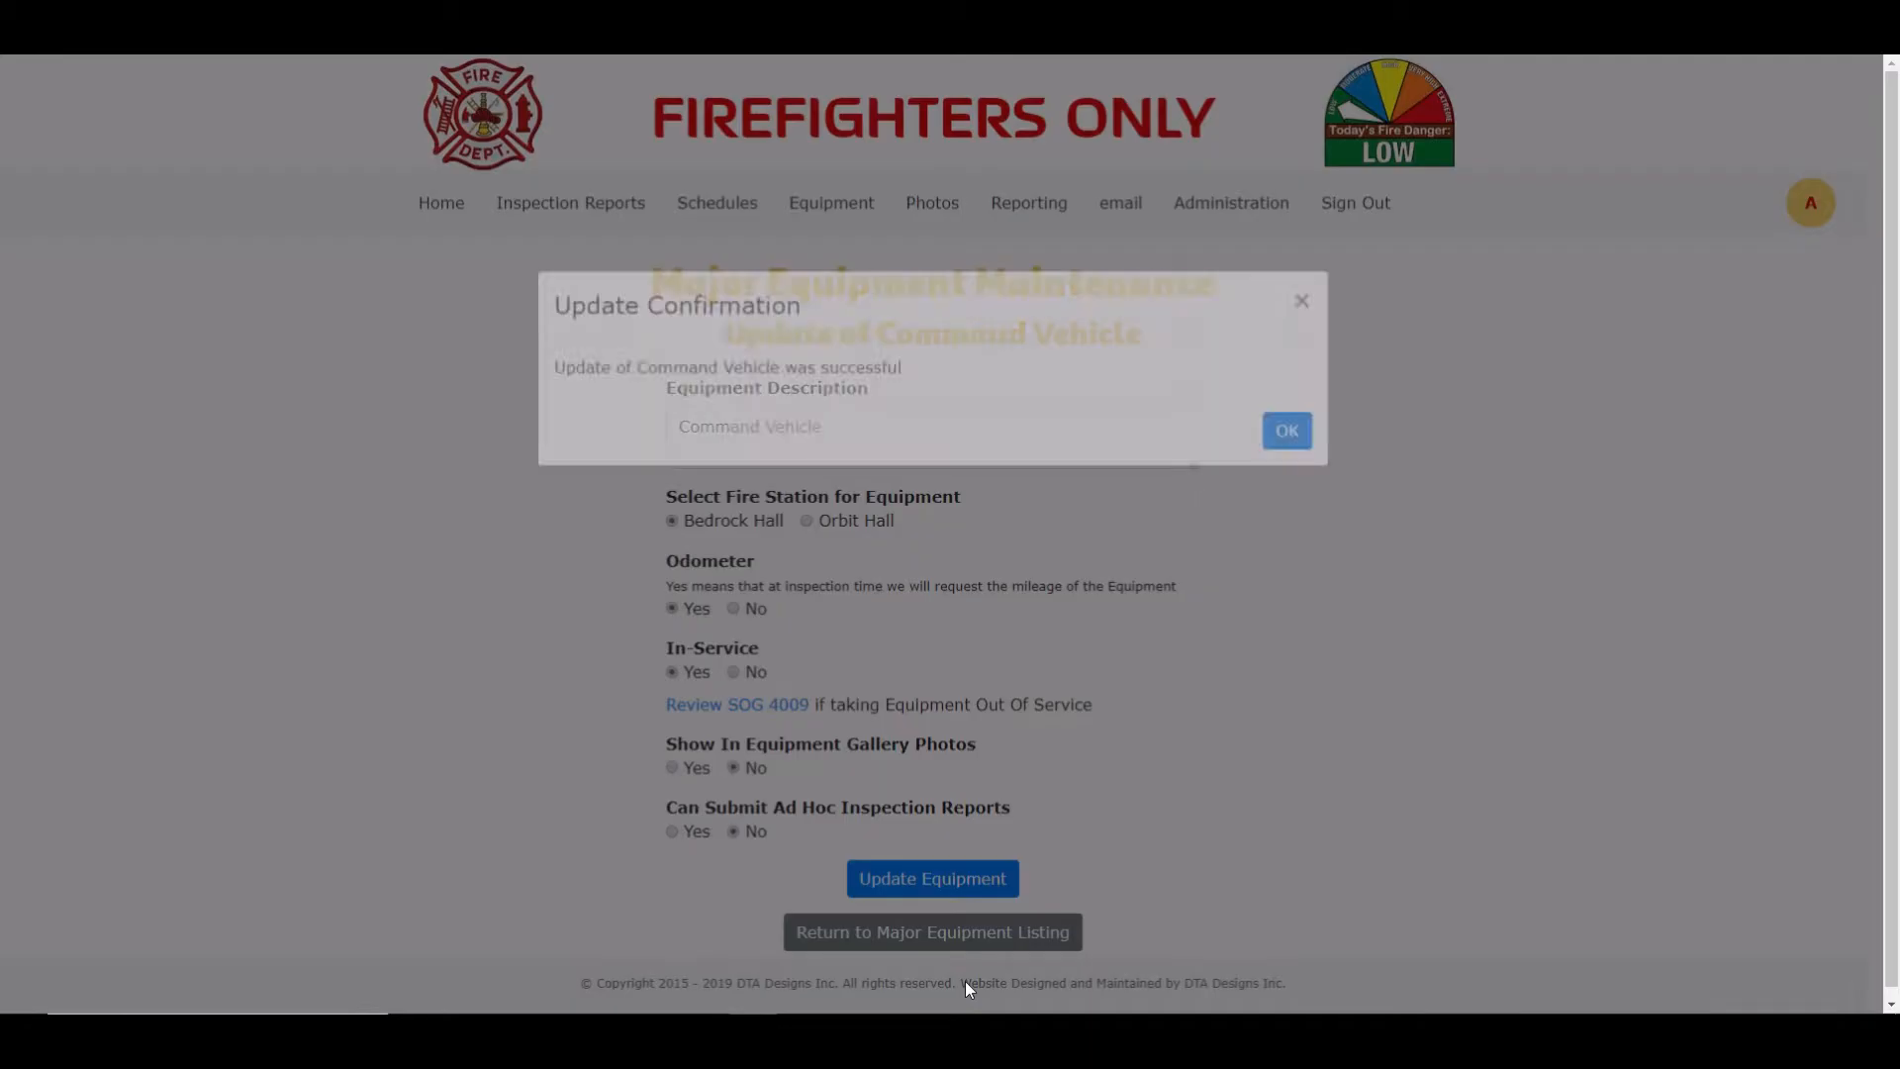
left_click(1285, 596)
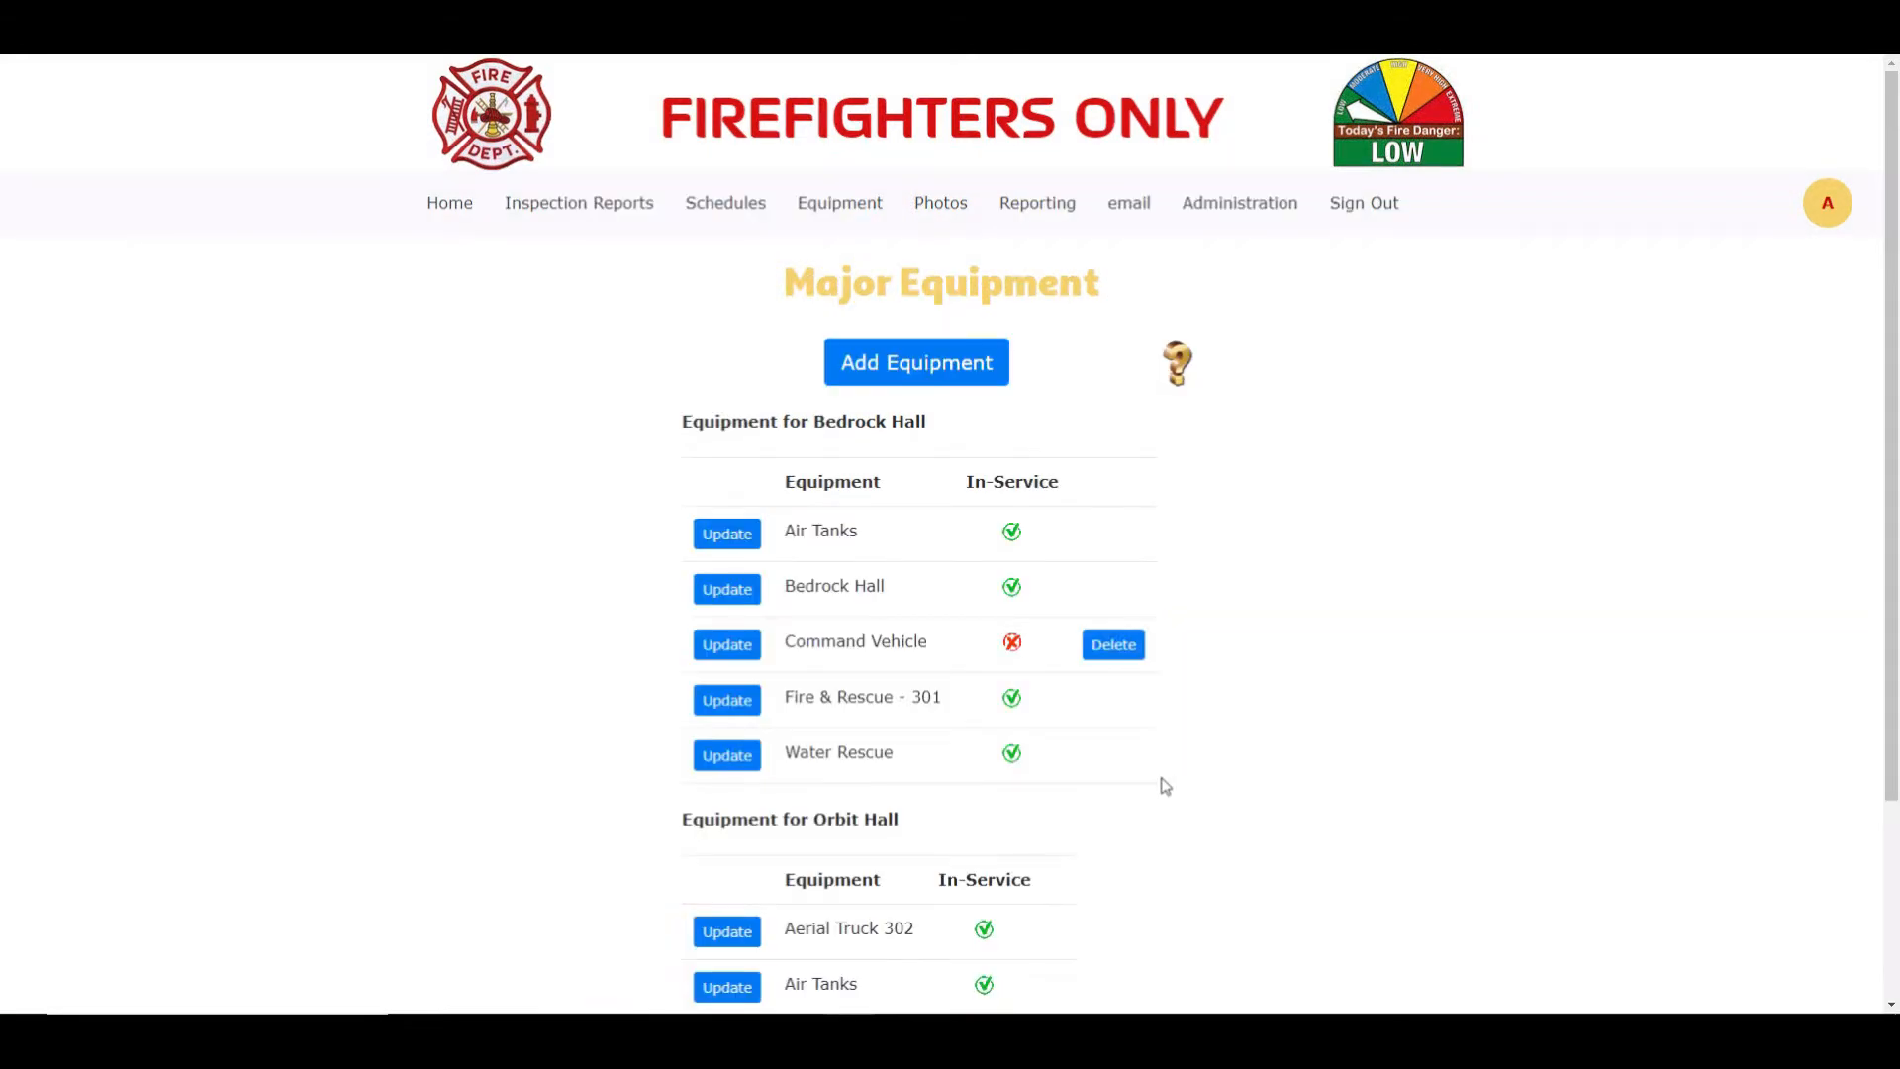
Step: Delete the out-of-service Command Vehicle from major equipment with the reason "Broken transmission not repairable"
left_click(1128, 646)
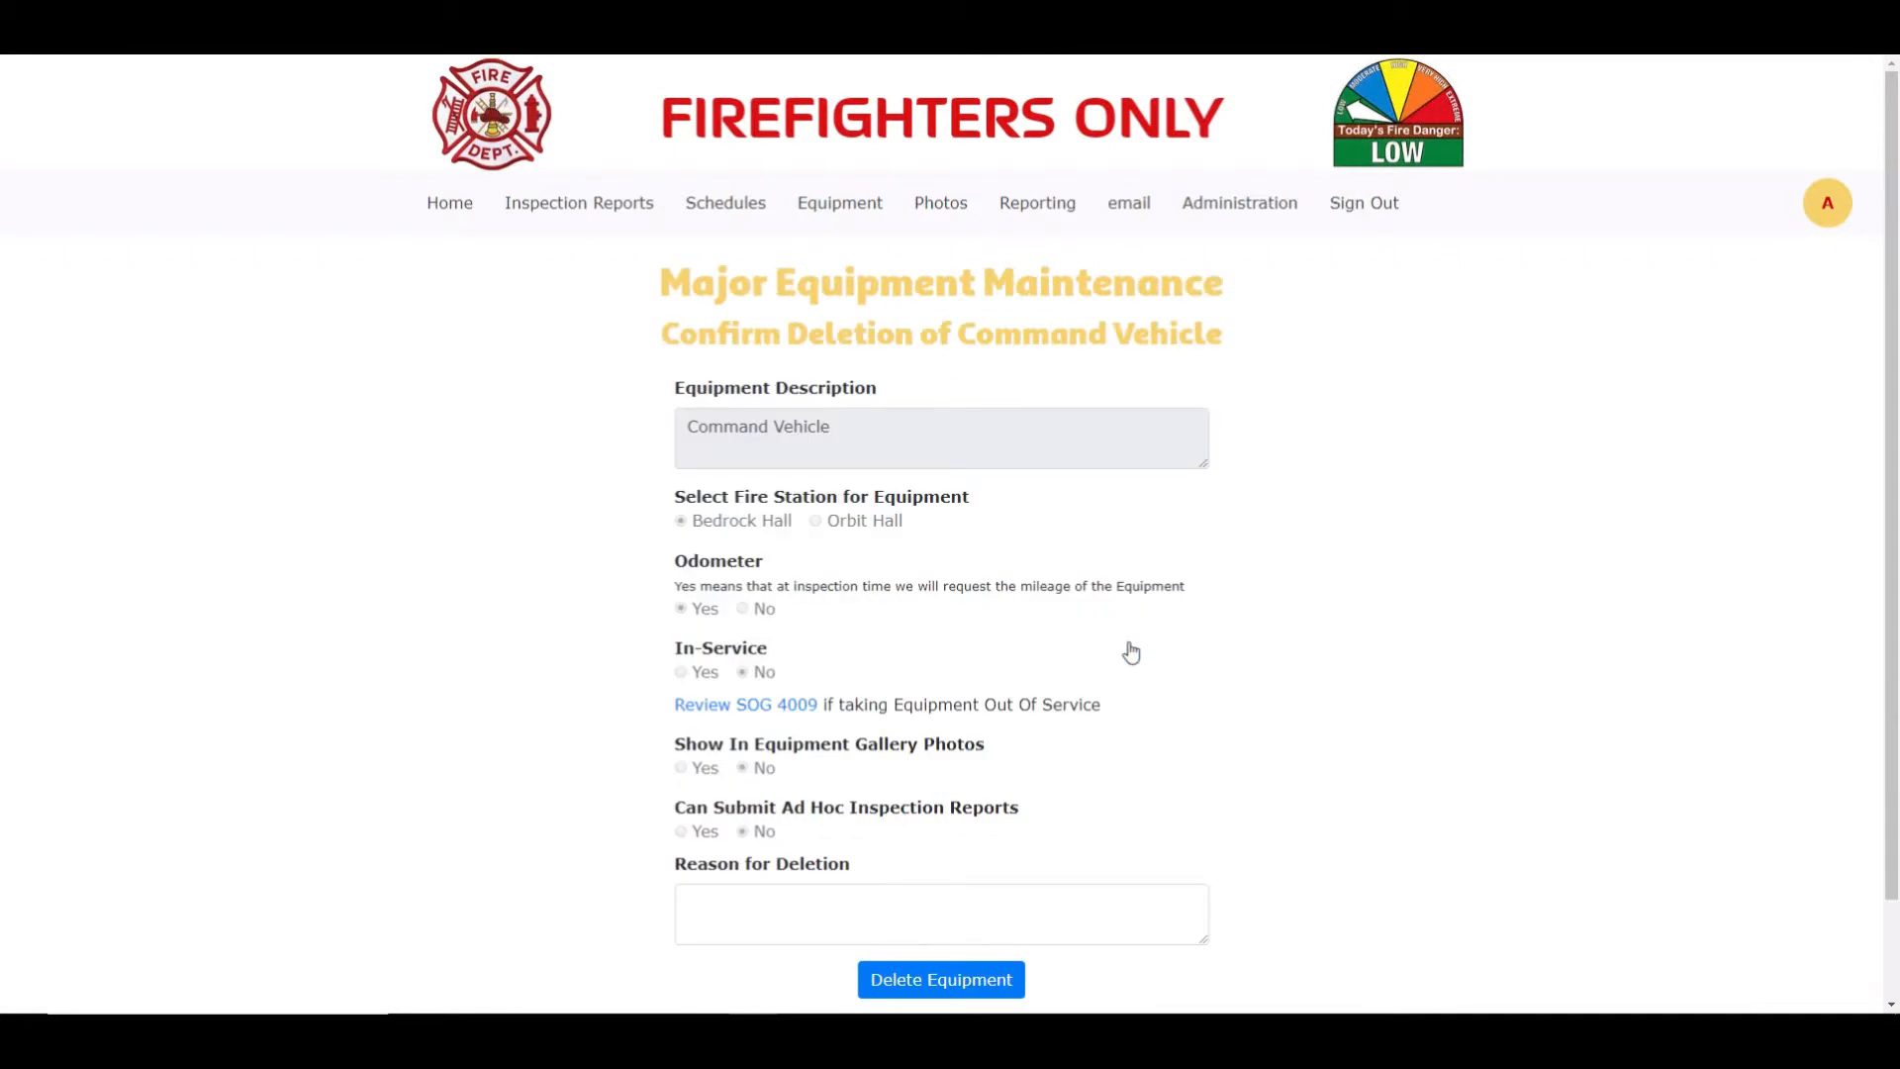
left_click(836, 909)
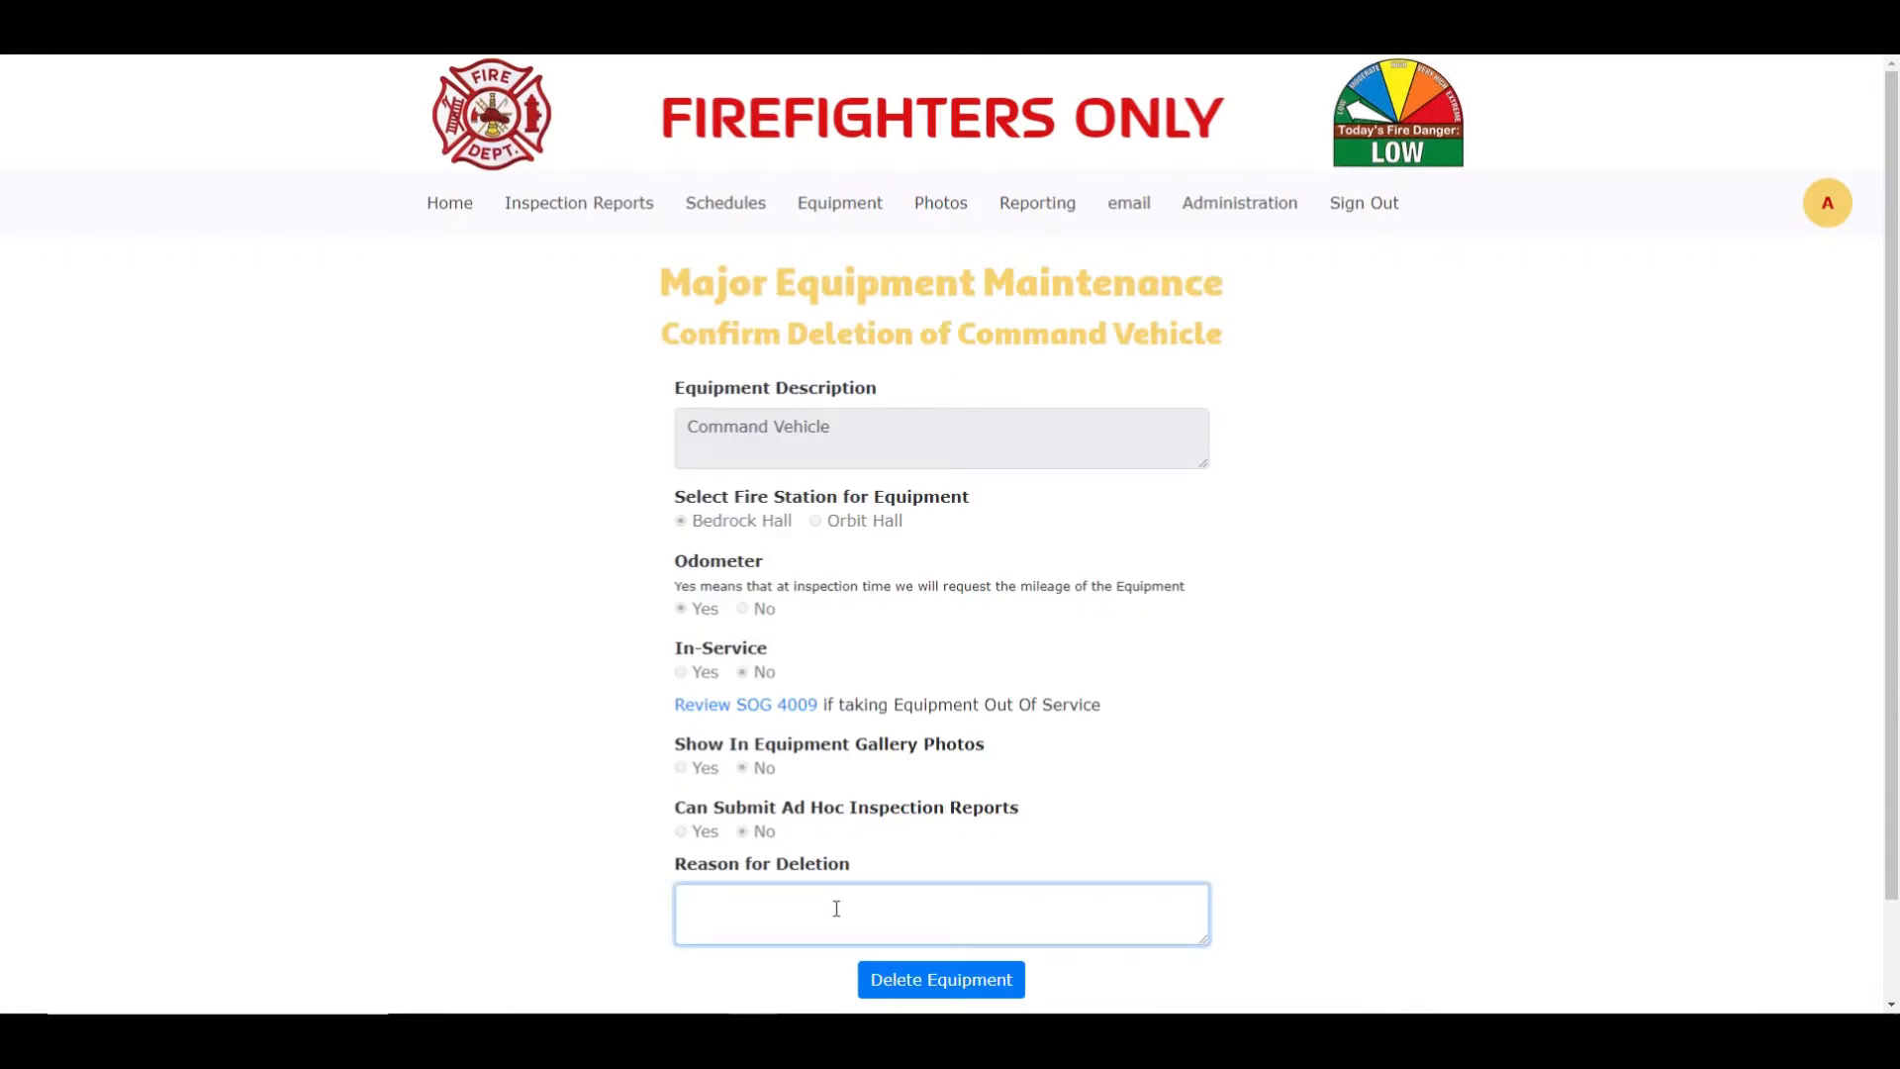
type("Broken transmission not repairable")
left_click(923, 980)
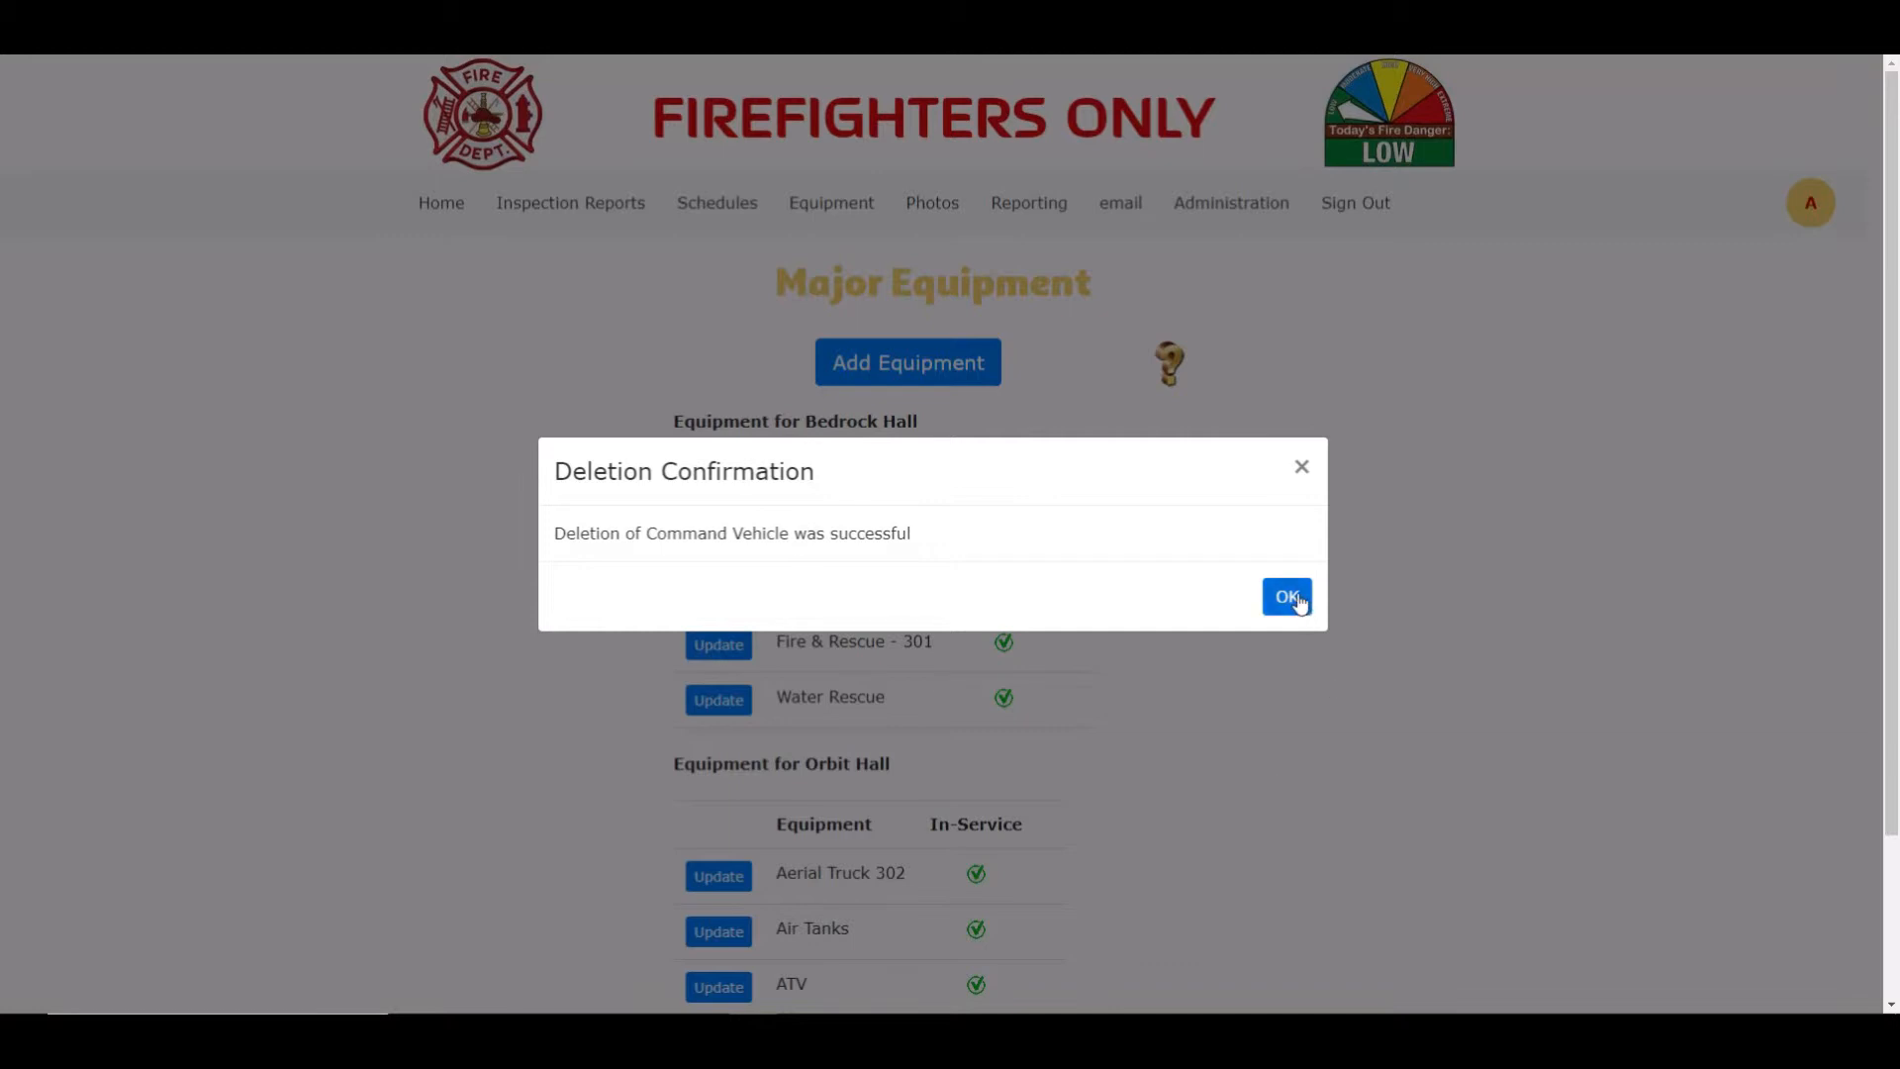
left_click(1285, 689)
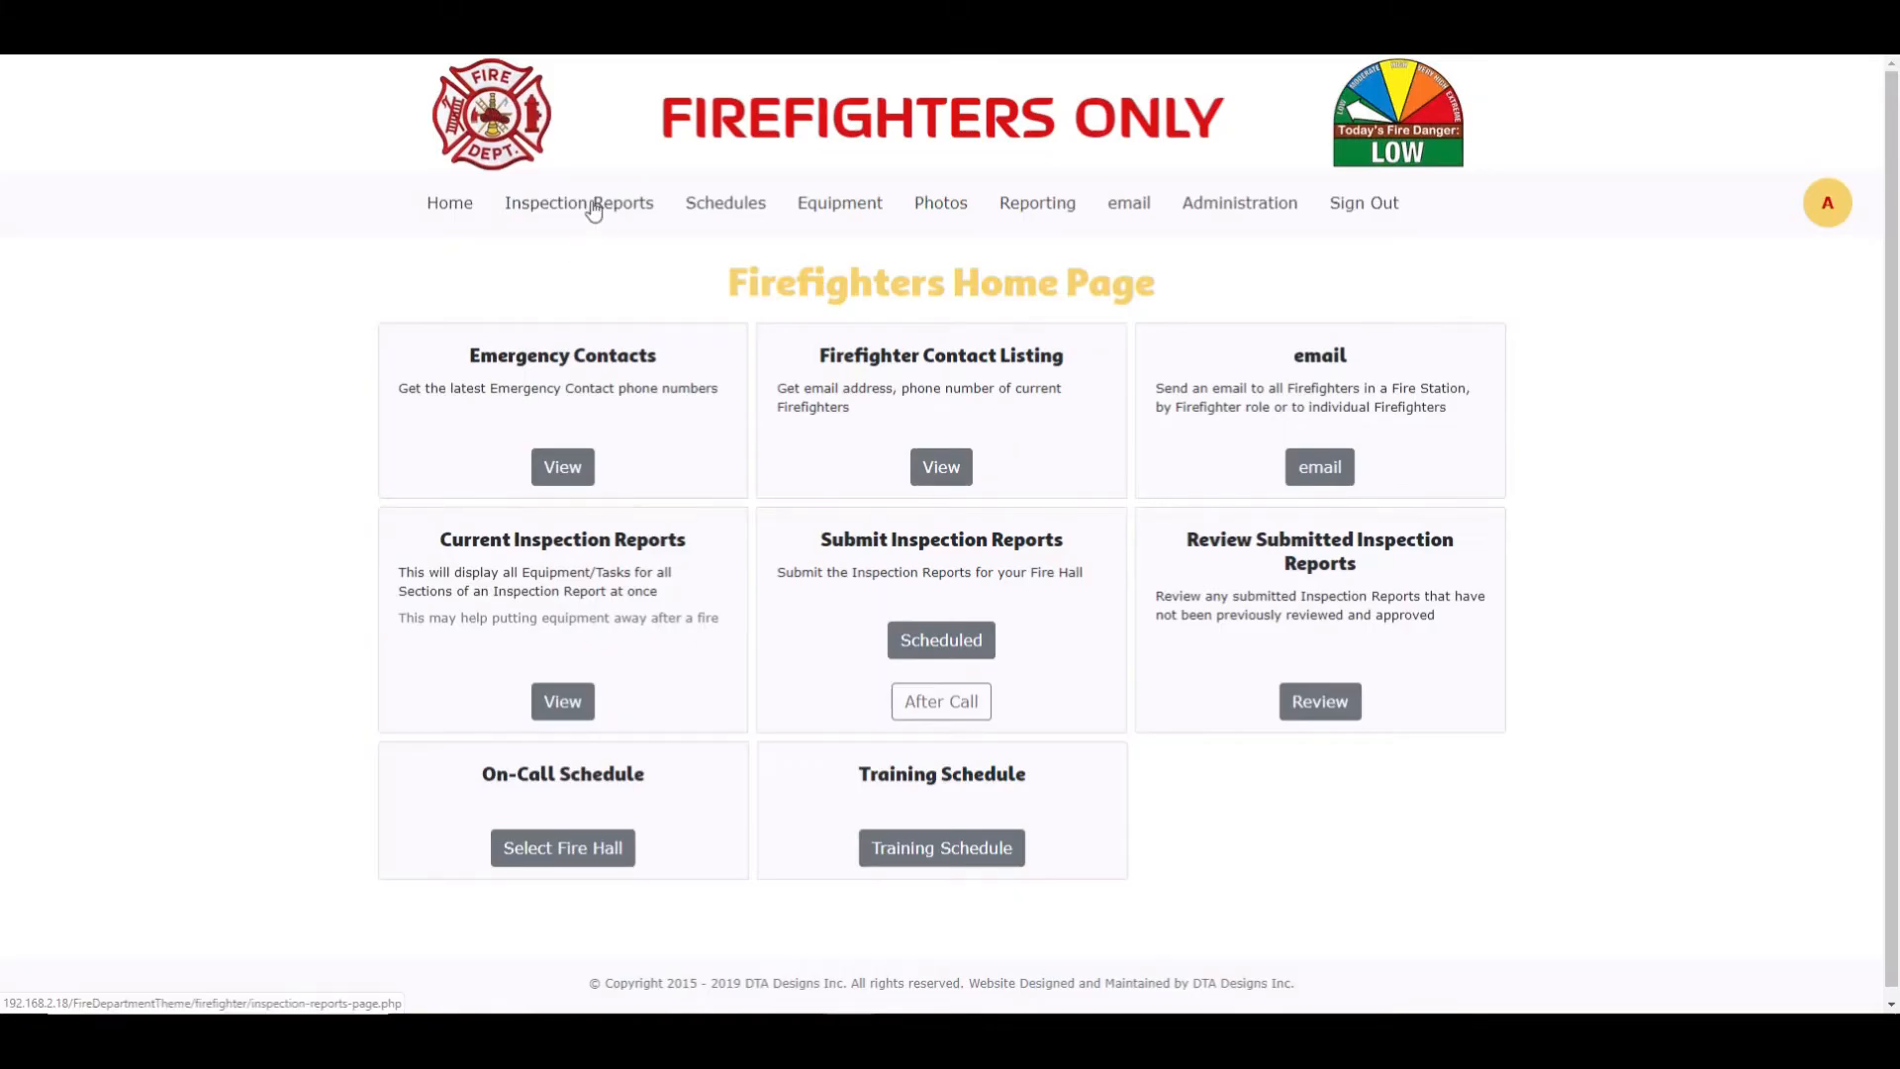
Step: Take 1 Chainsaw in Passenger Side Compartment 2 of Fire & Rescue - 301 out of service with the reason "Won't start - sending out for service"
left_click(594, 210)
left_click(562, 740)
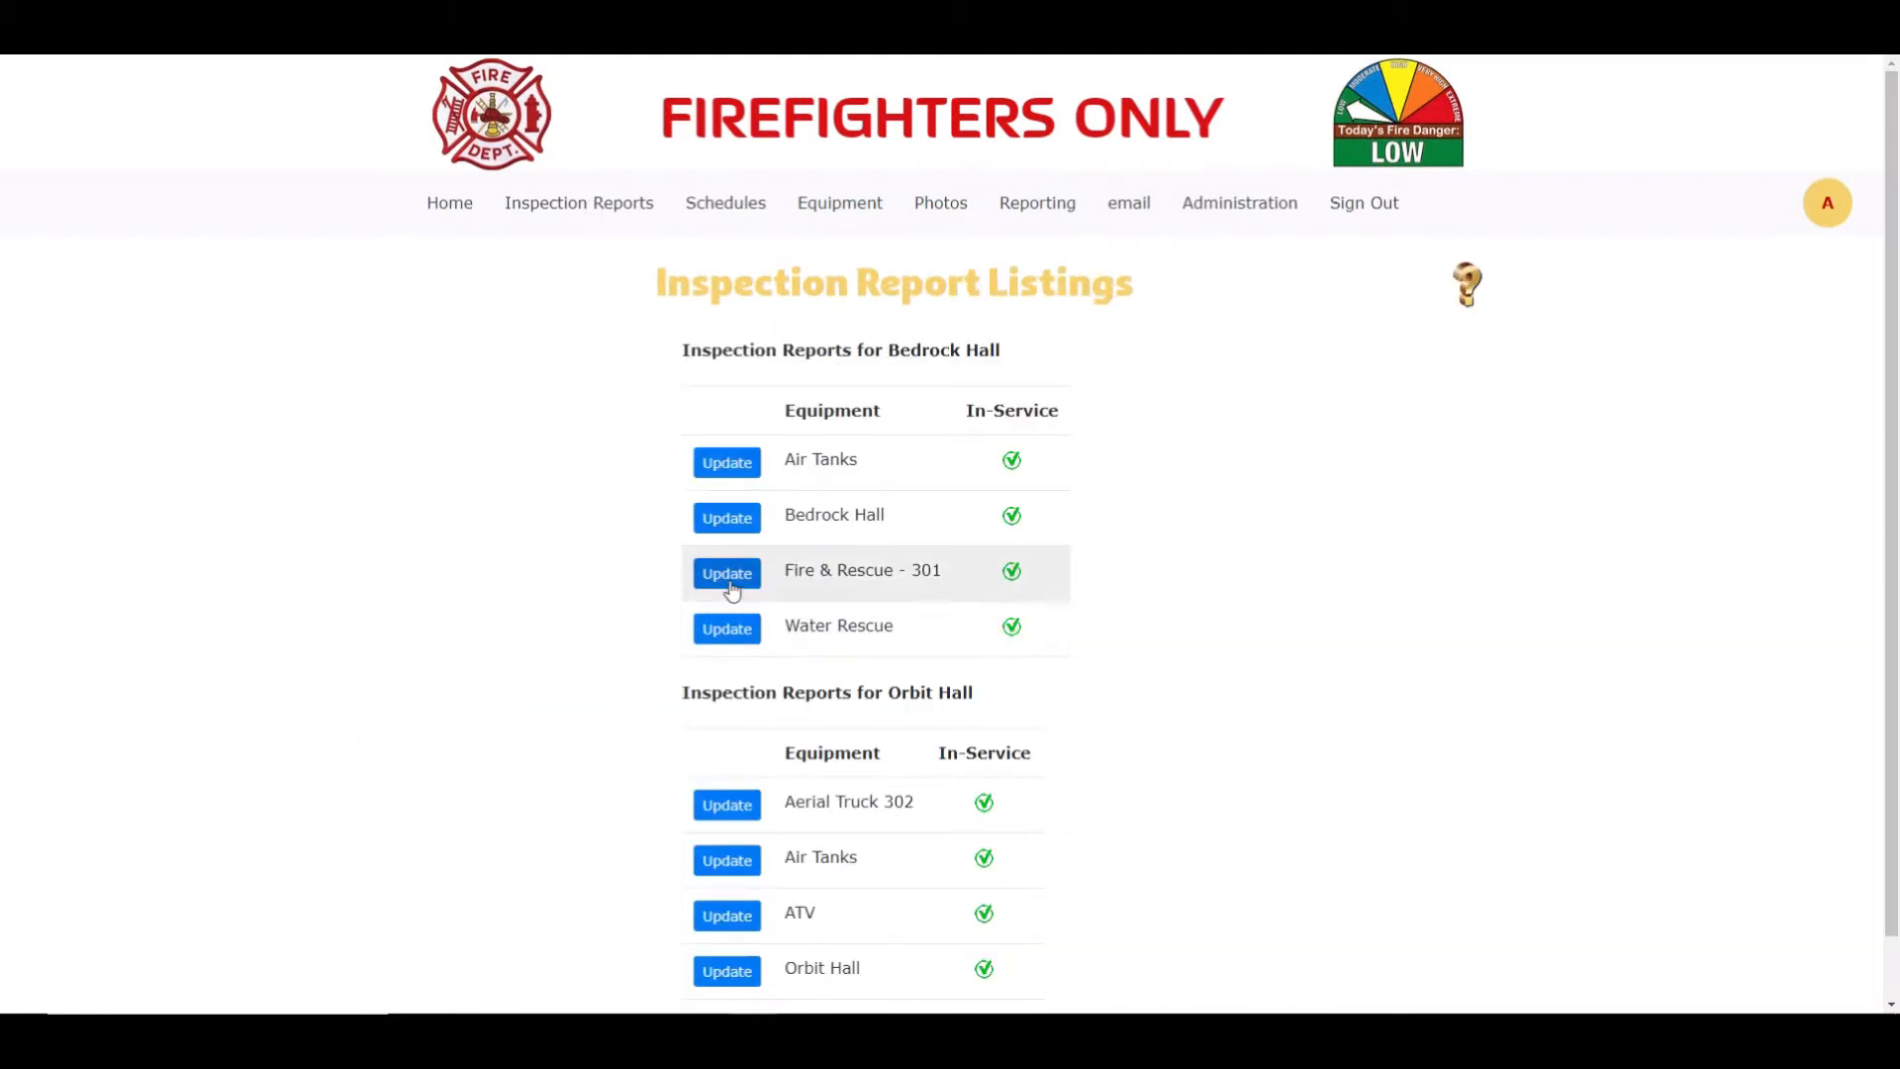
left_click(729, 576)
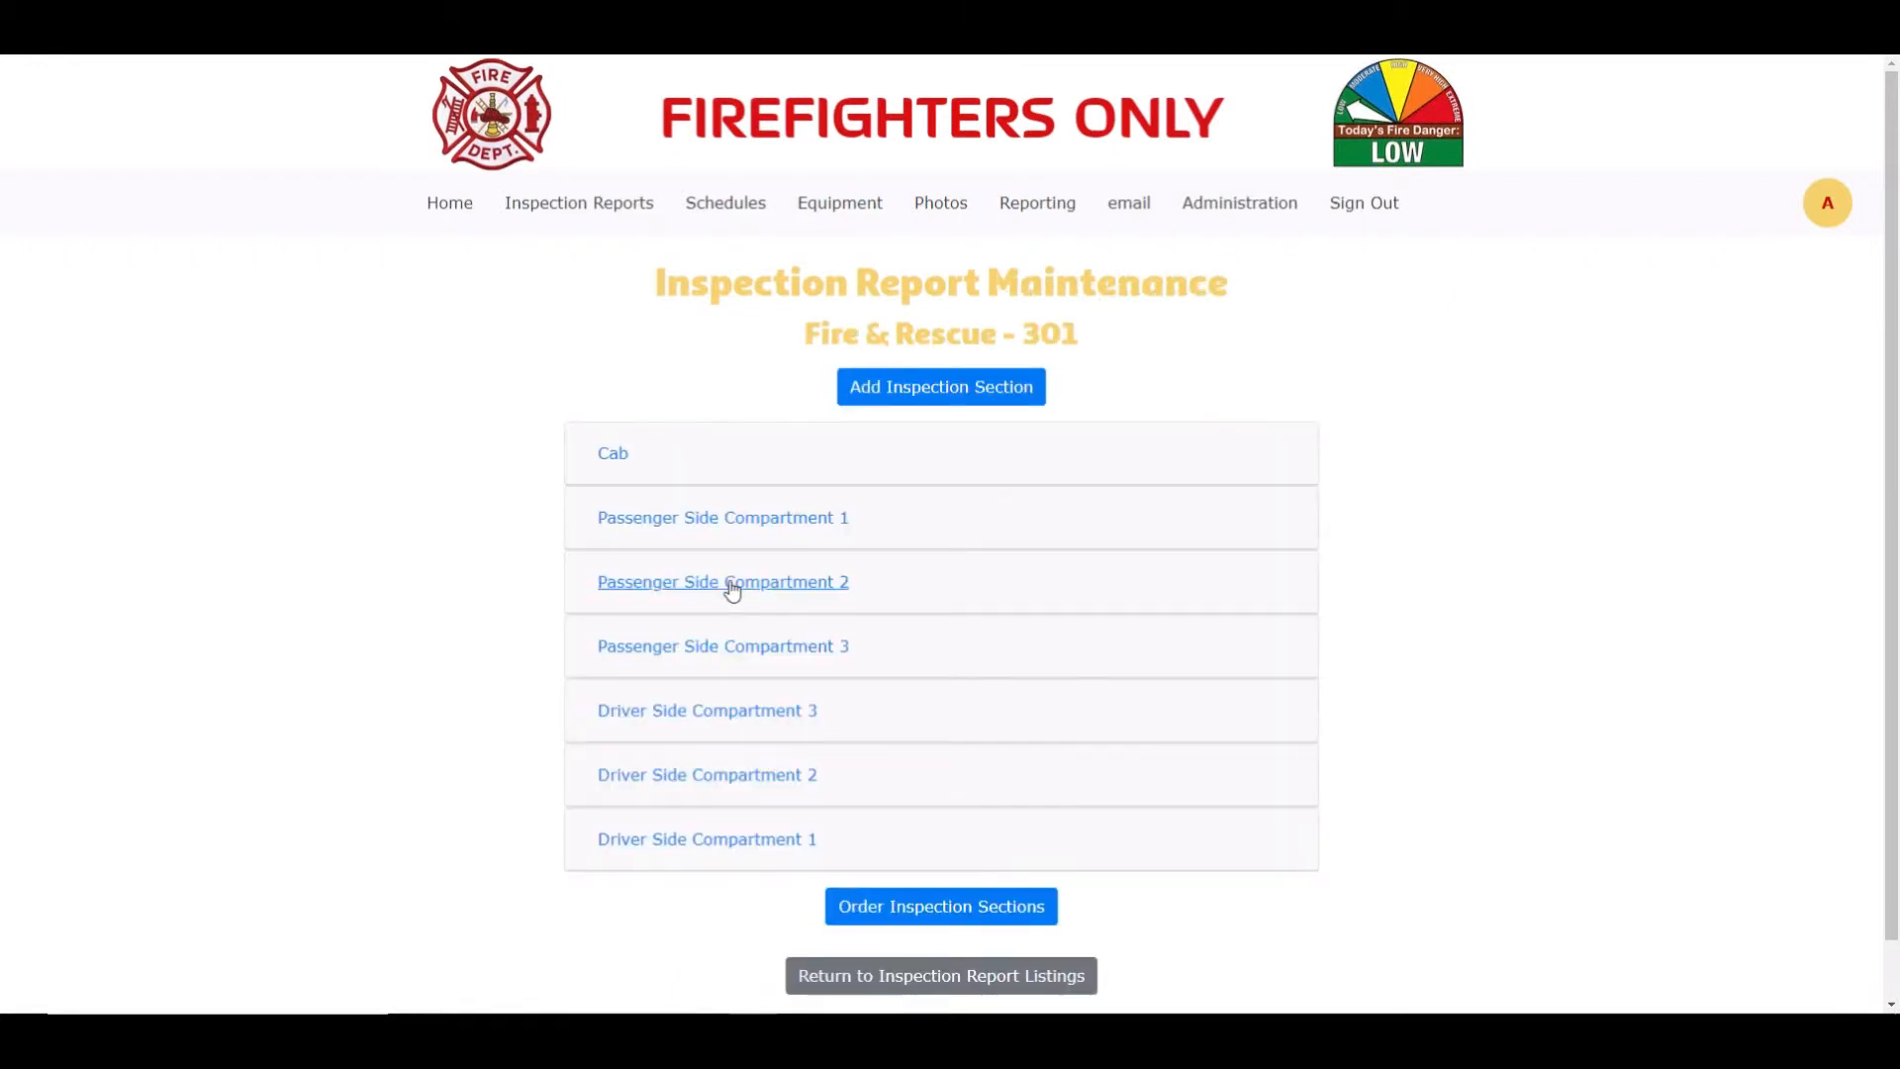
left_click(731, 587)
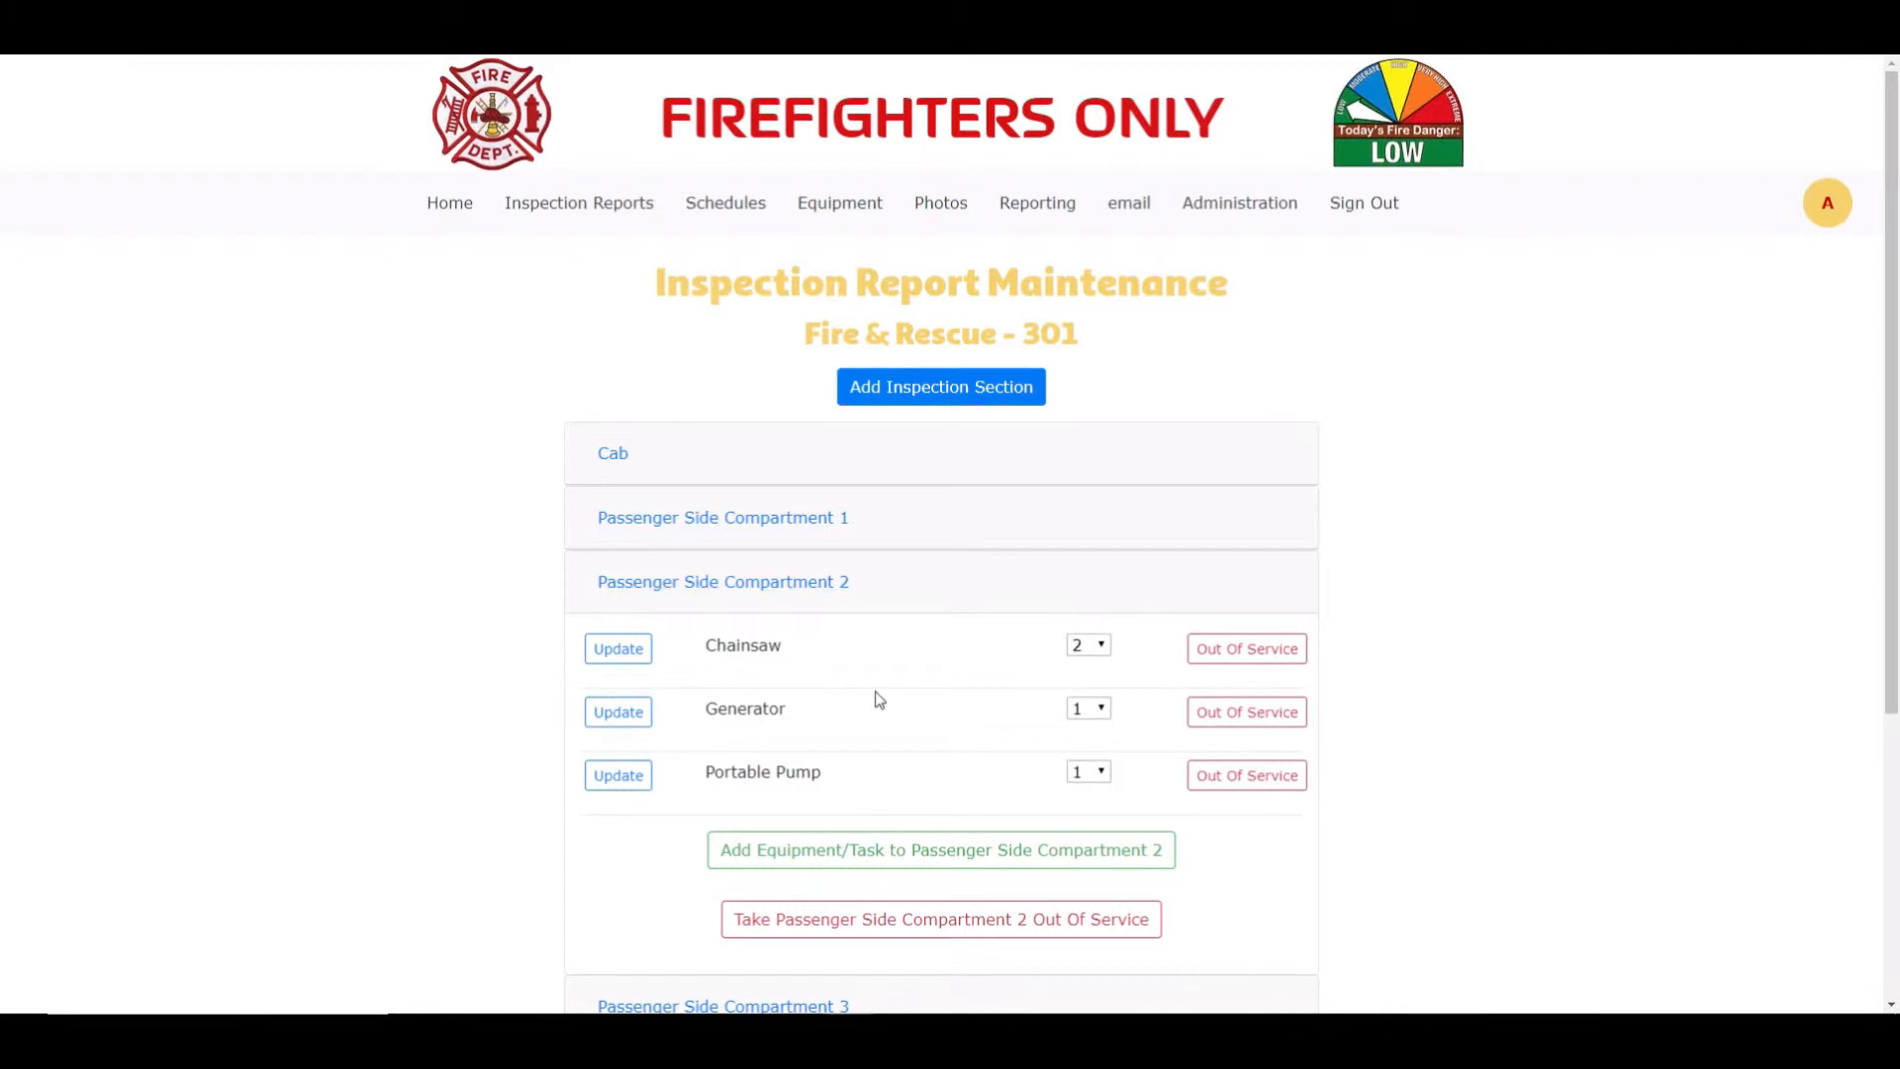
left_click(1235, 661)
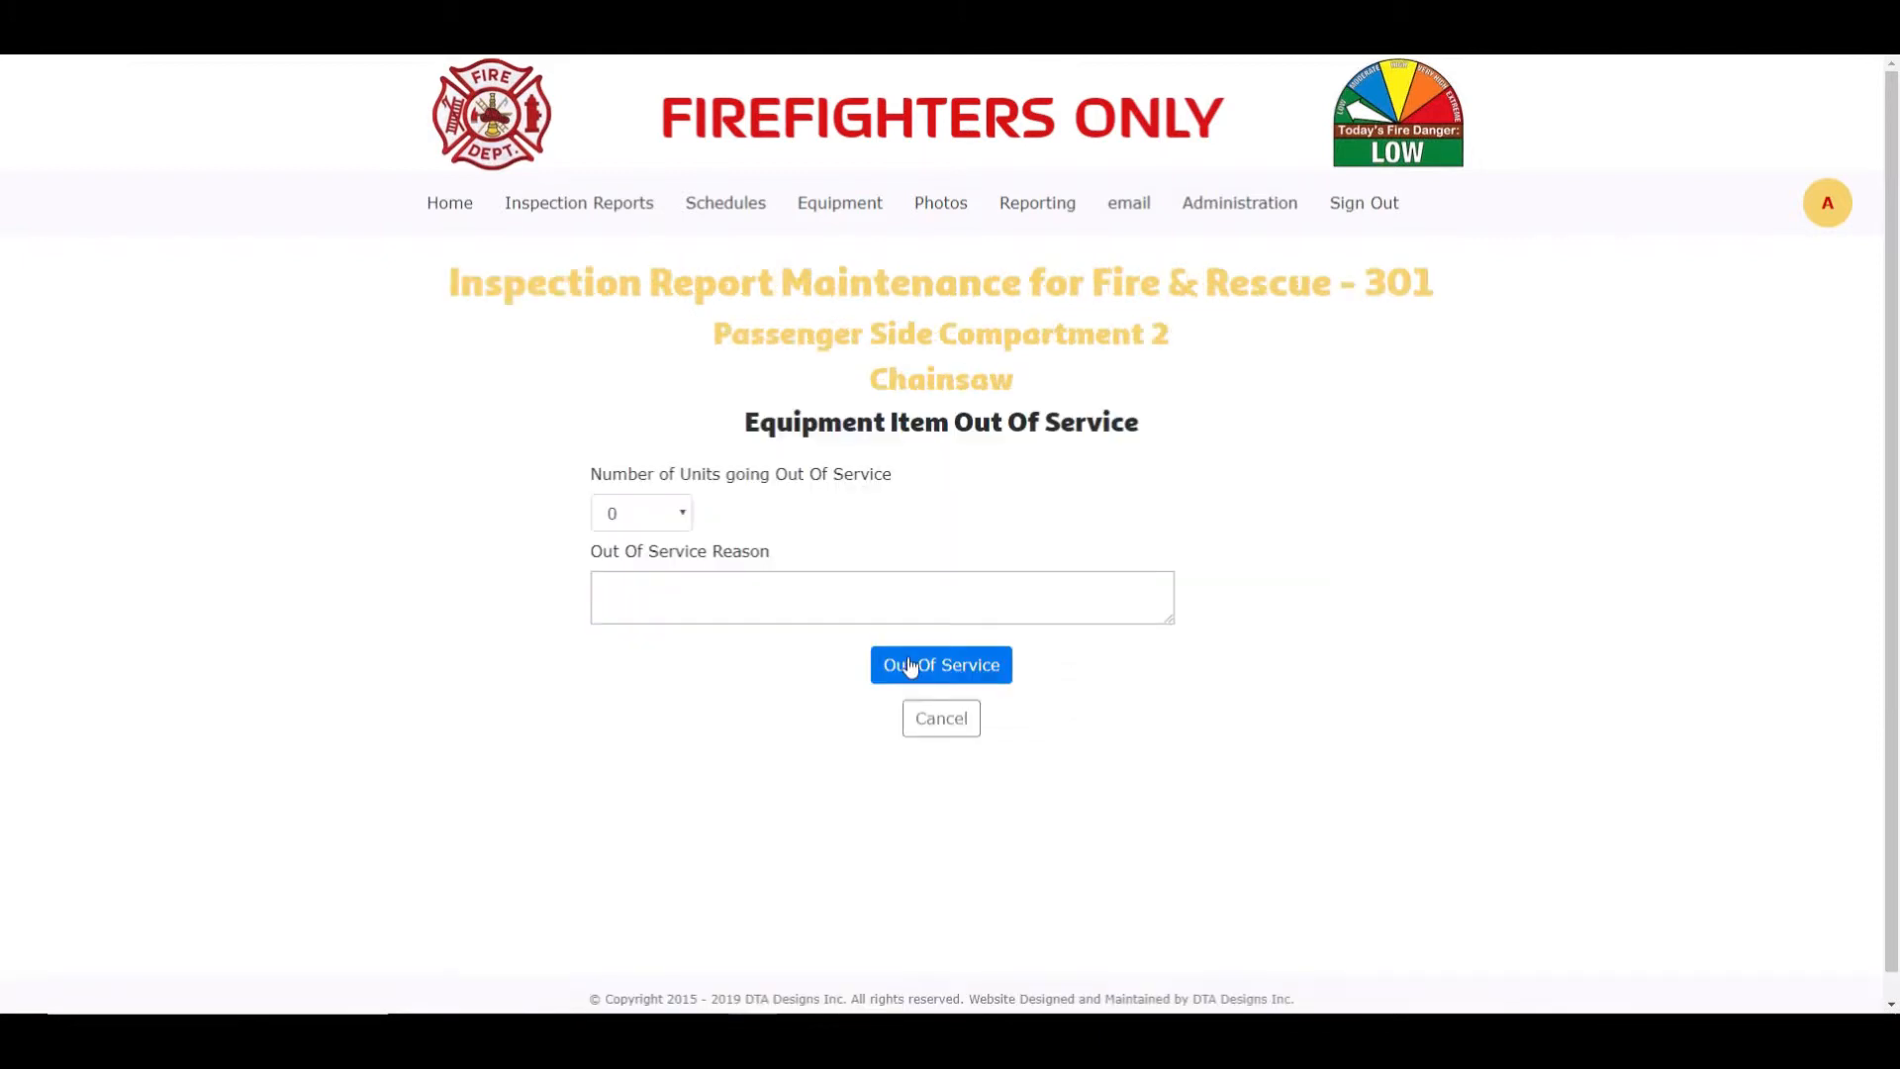
left_click(682, 515)
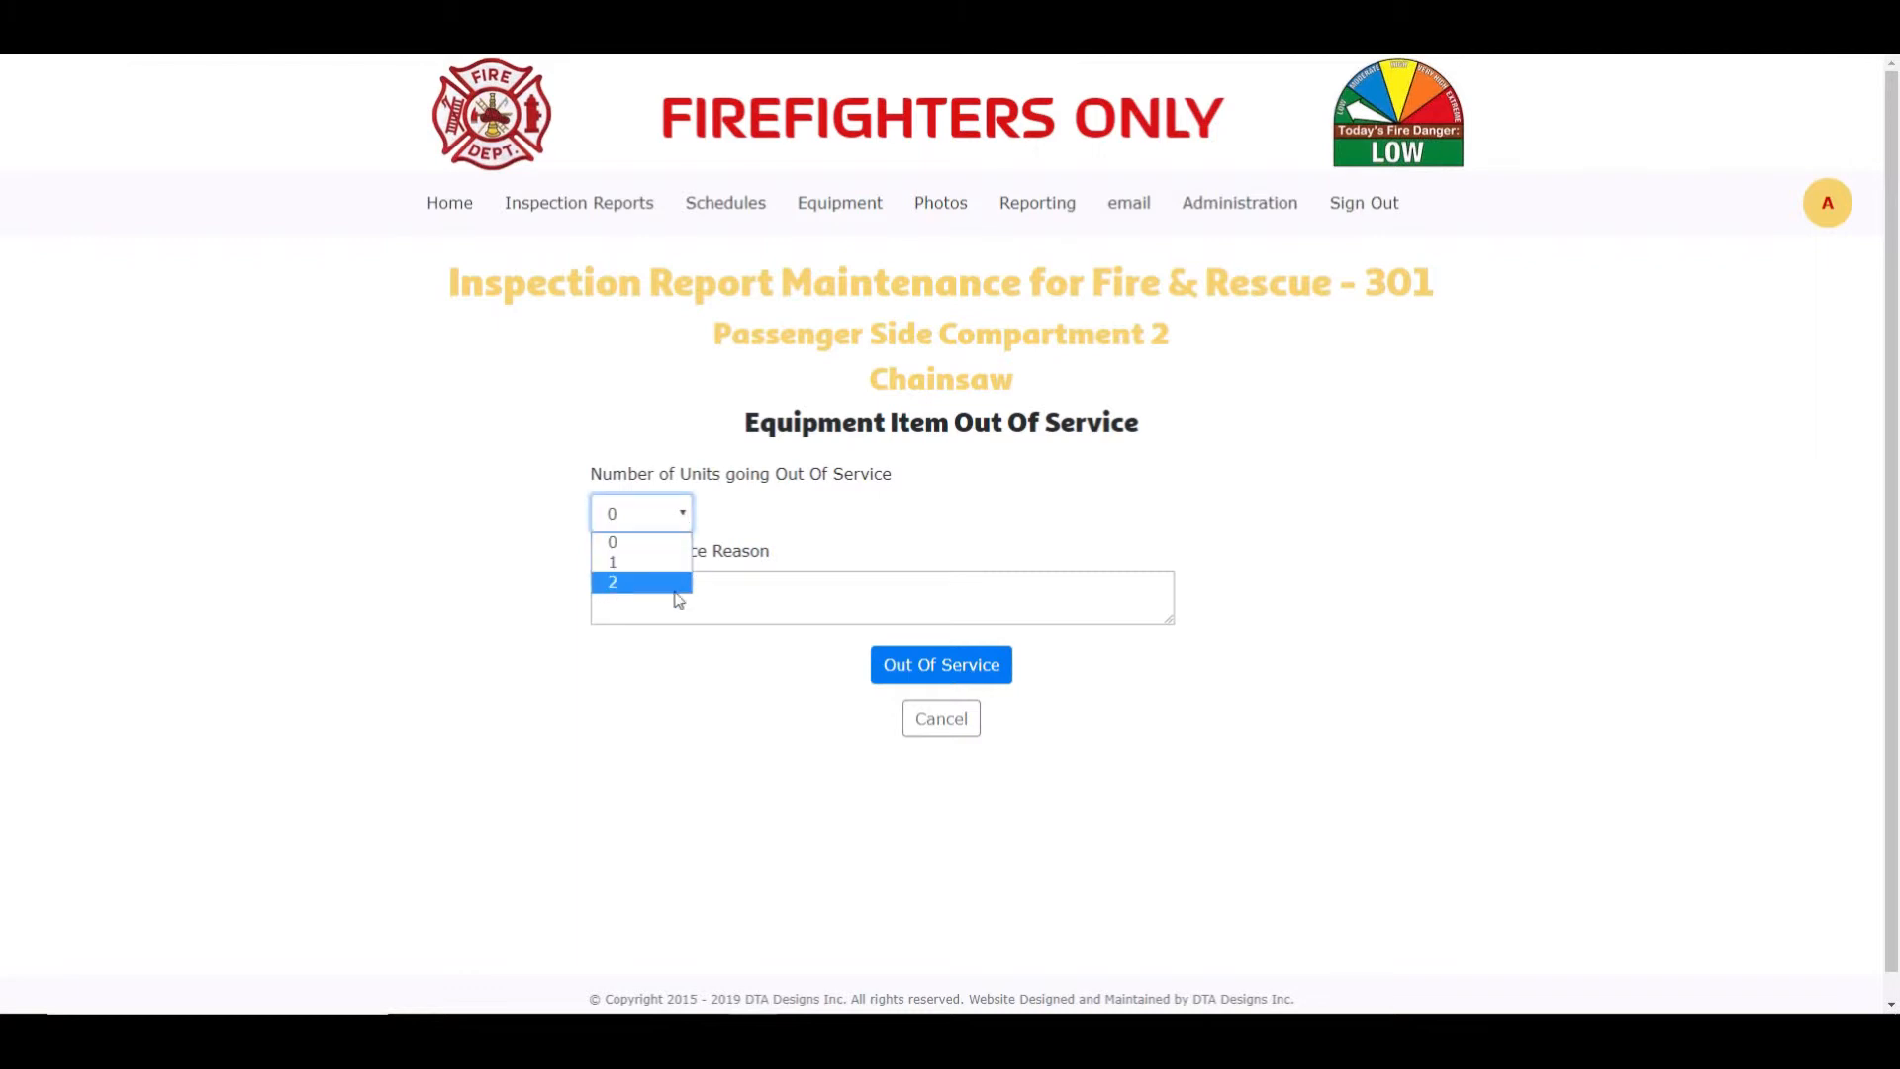
left_click(669, 563)
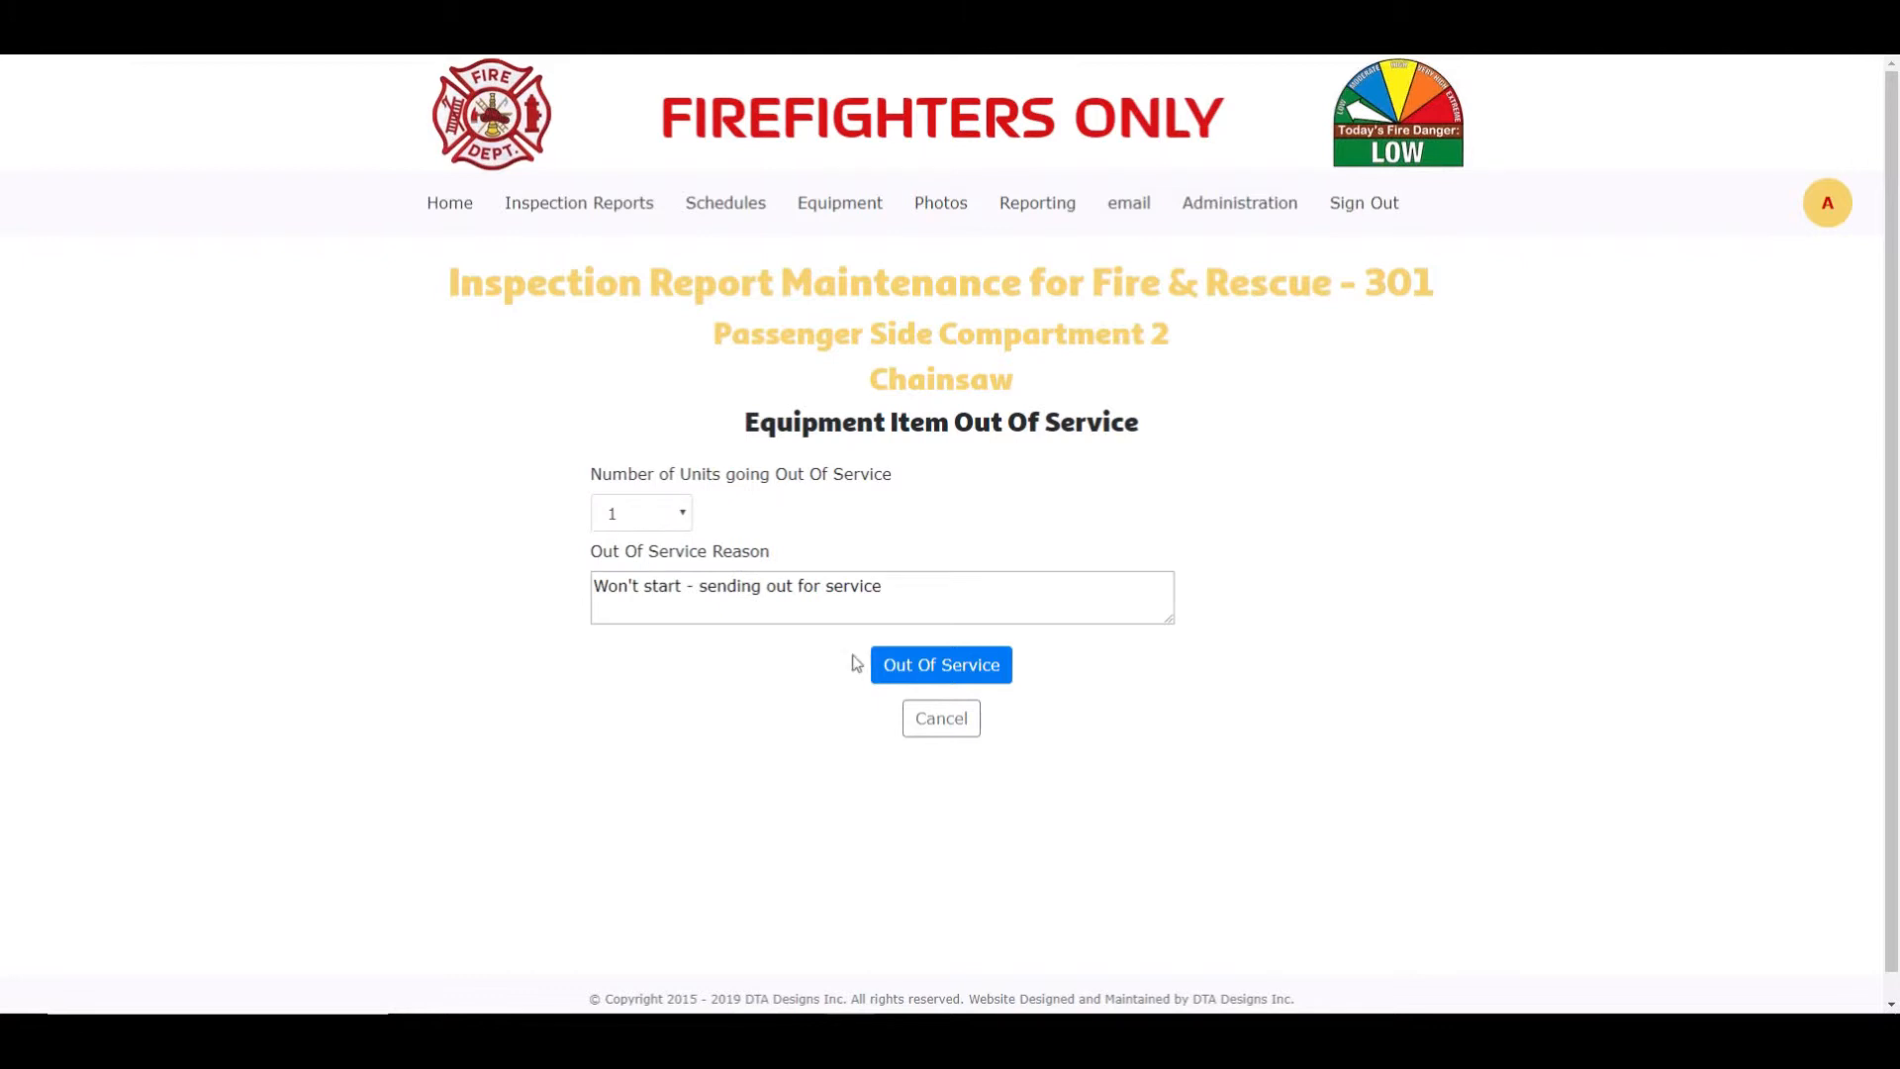
left_click(940, 668)
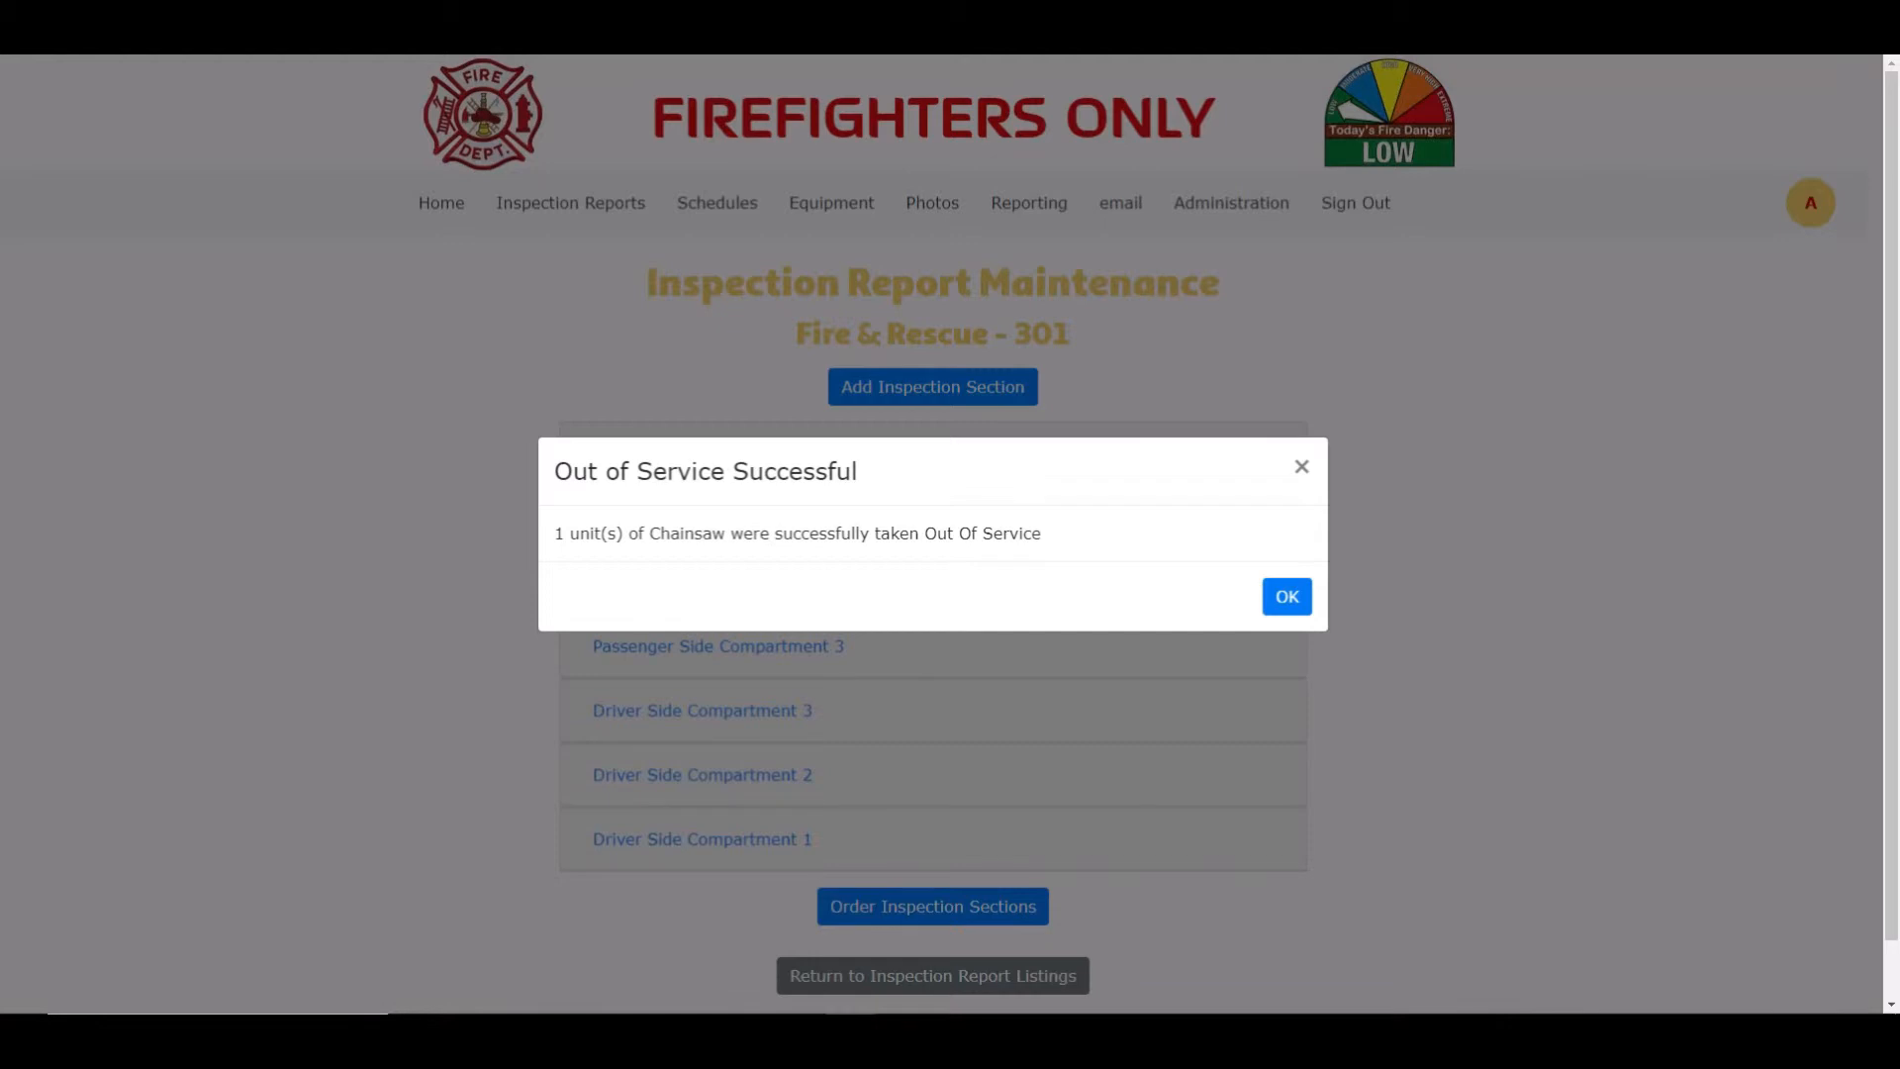
left_click(1288, 598)
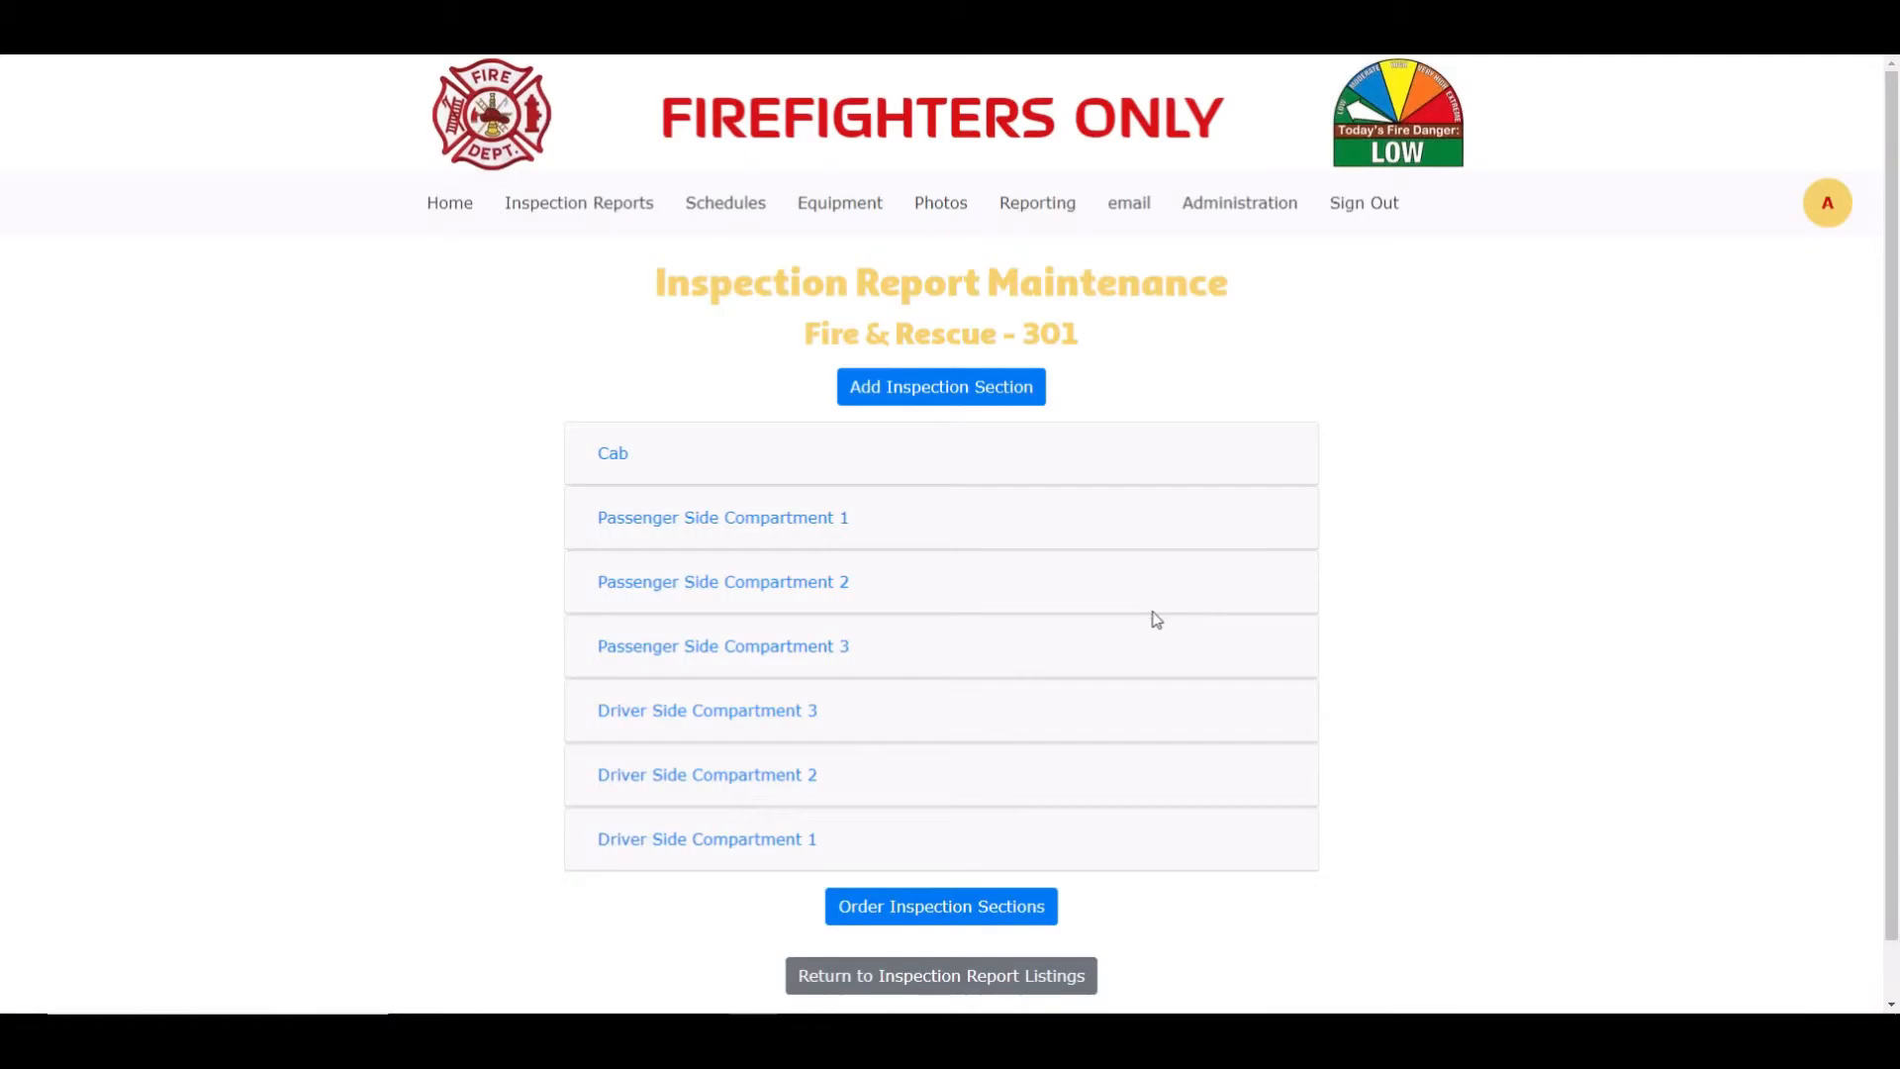
left_click(797, 591)
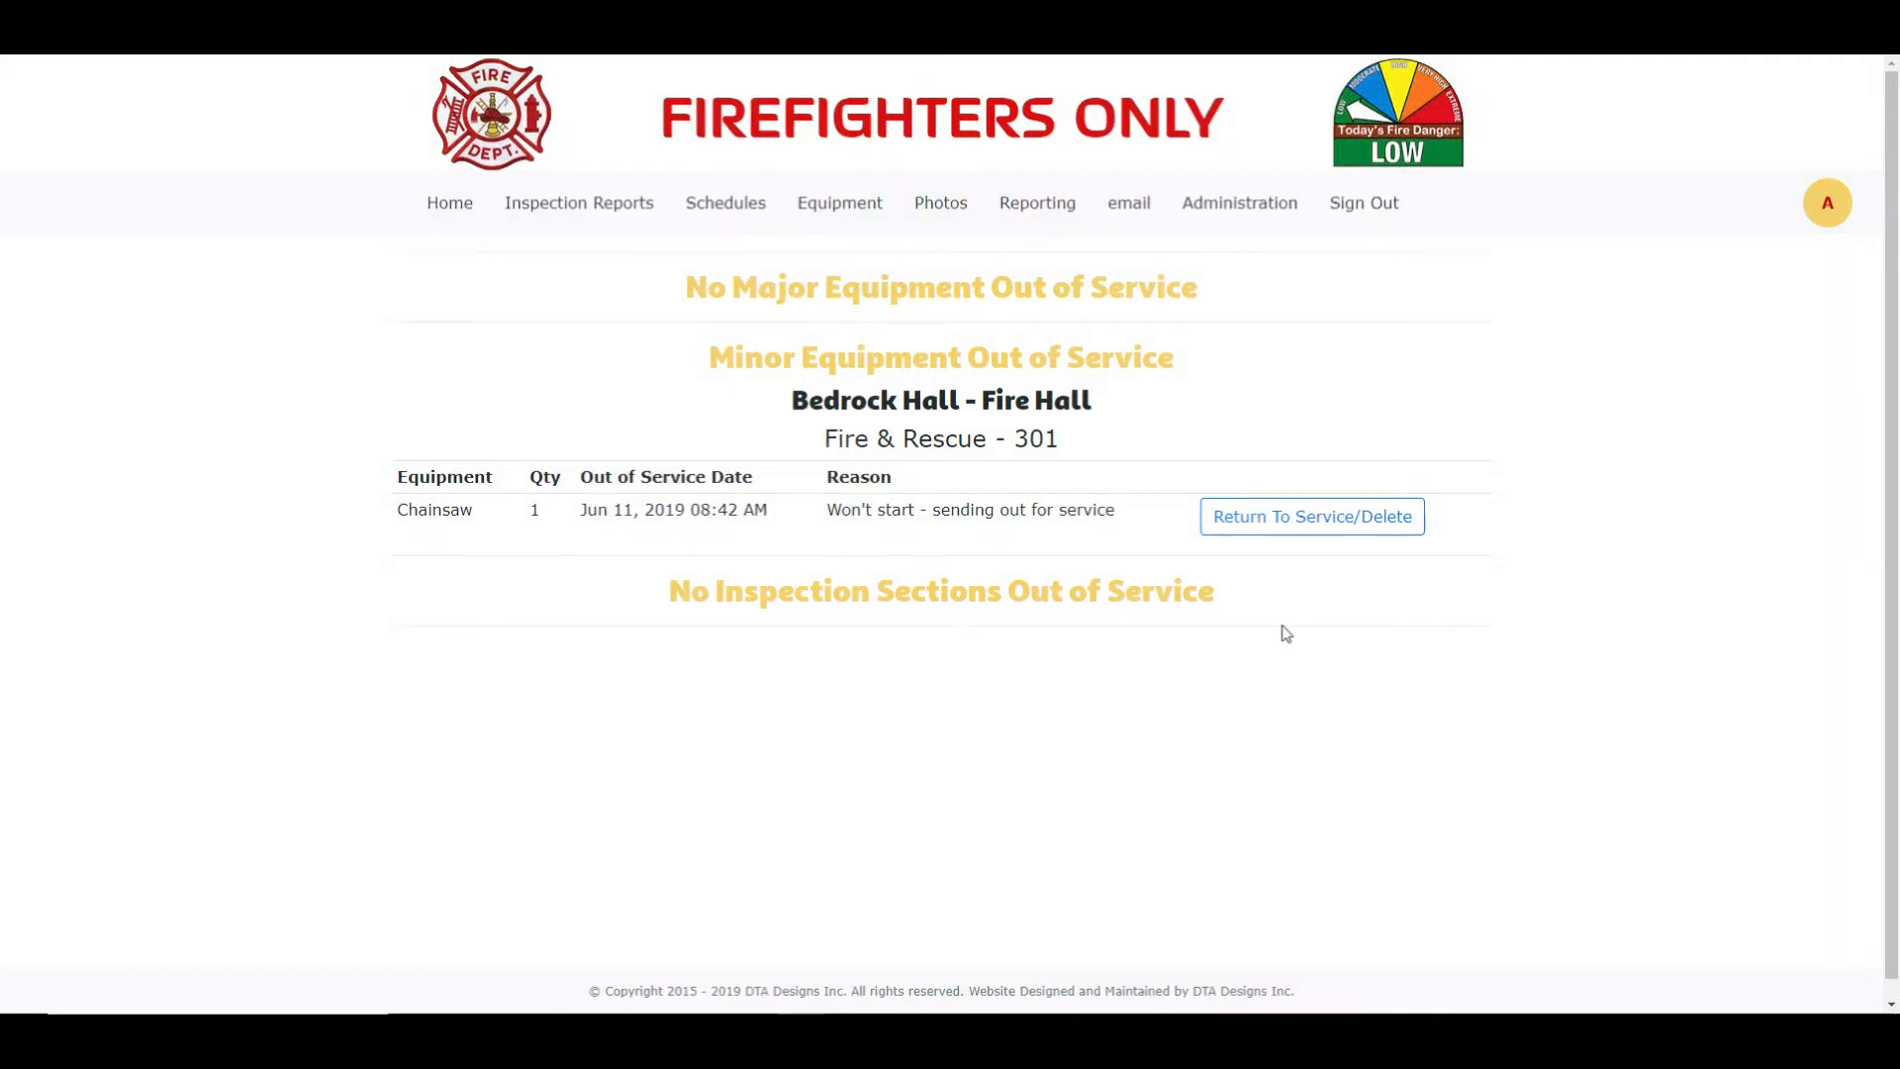
Step: Put the out-of-service Chainsaw back in service with the comment "Repaired"
left_click(1290, 531)
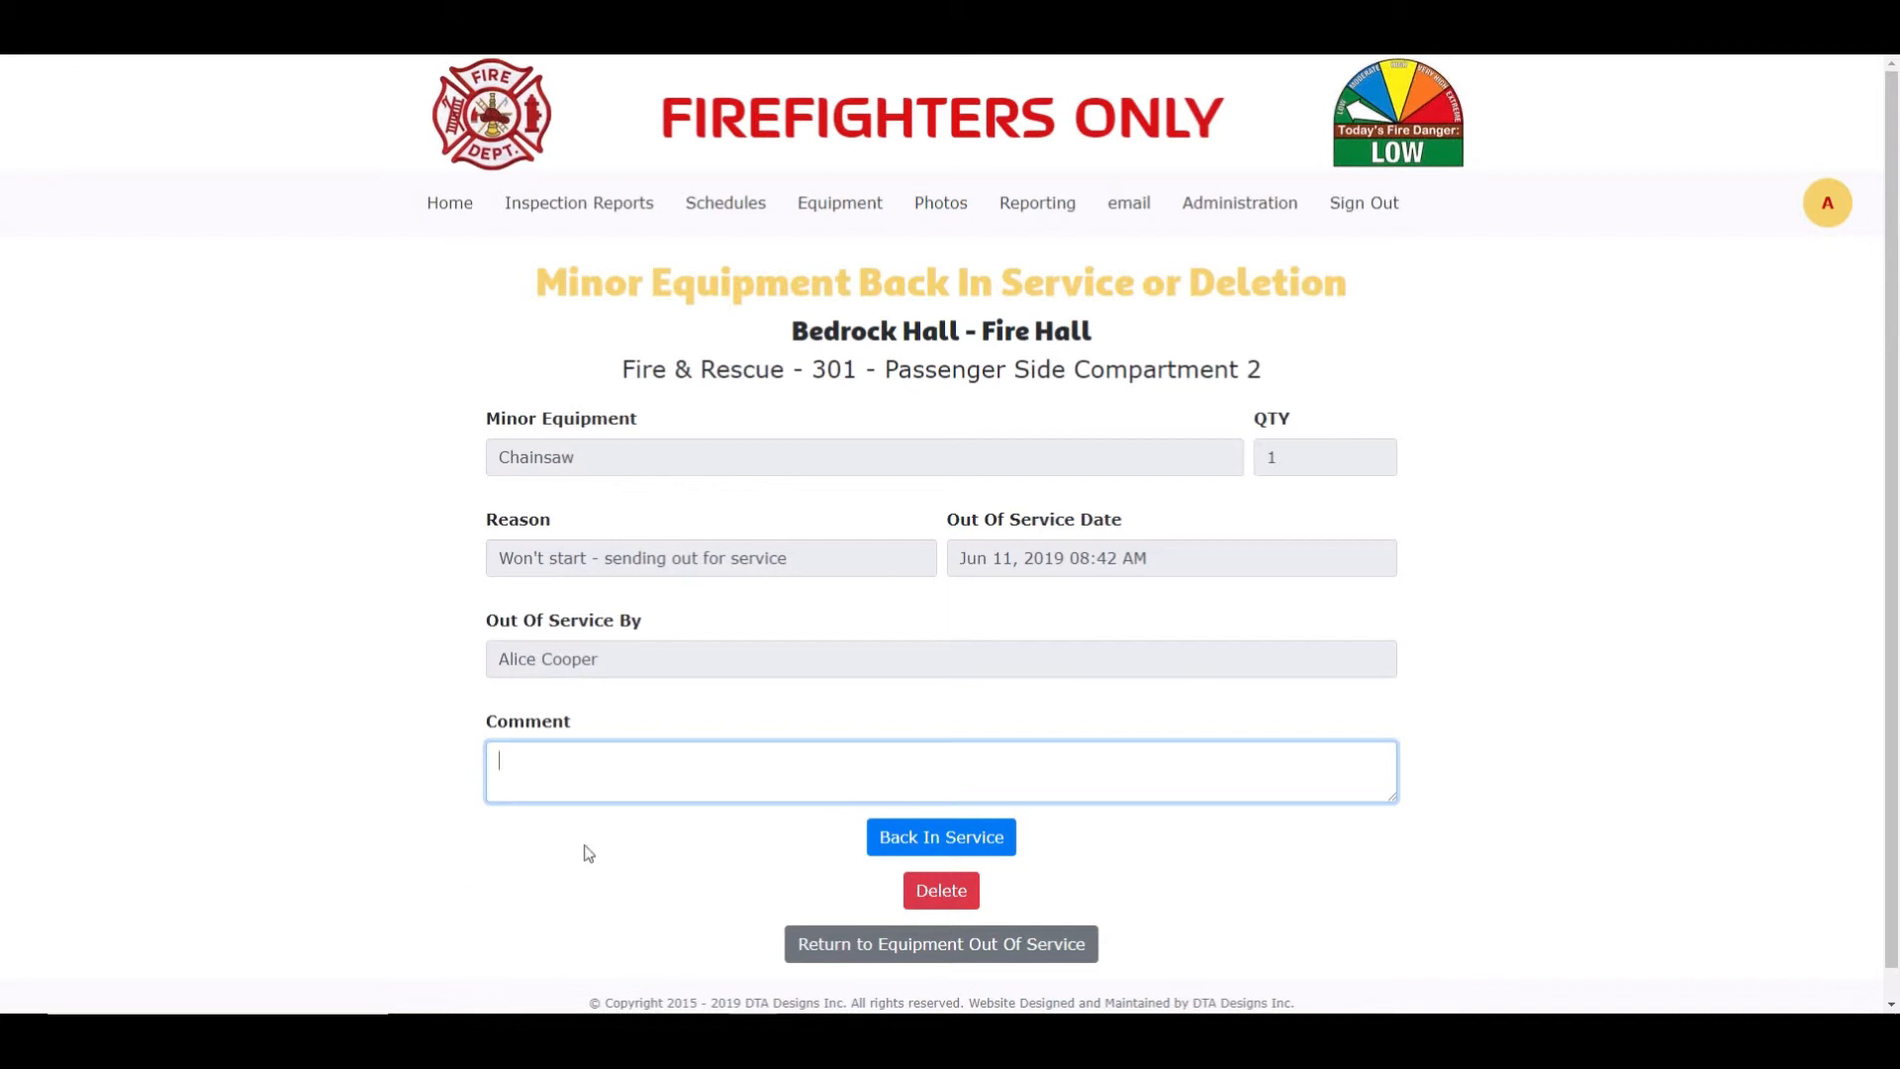
type("Repaired")
left_click(978, 837)
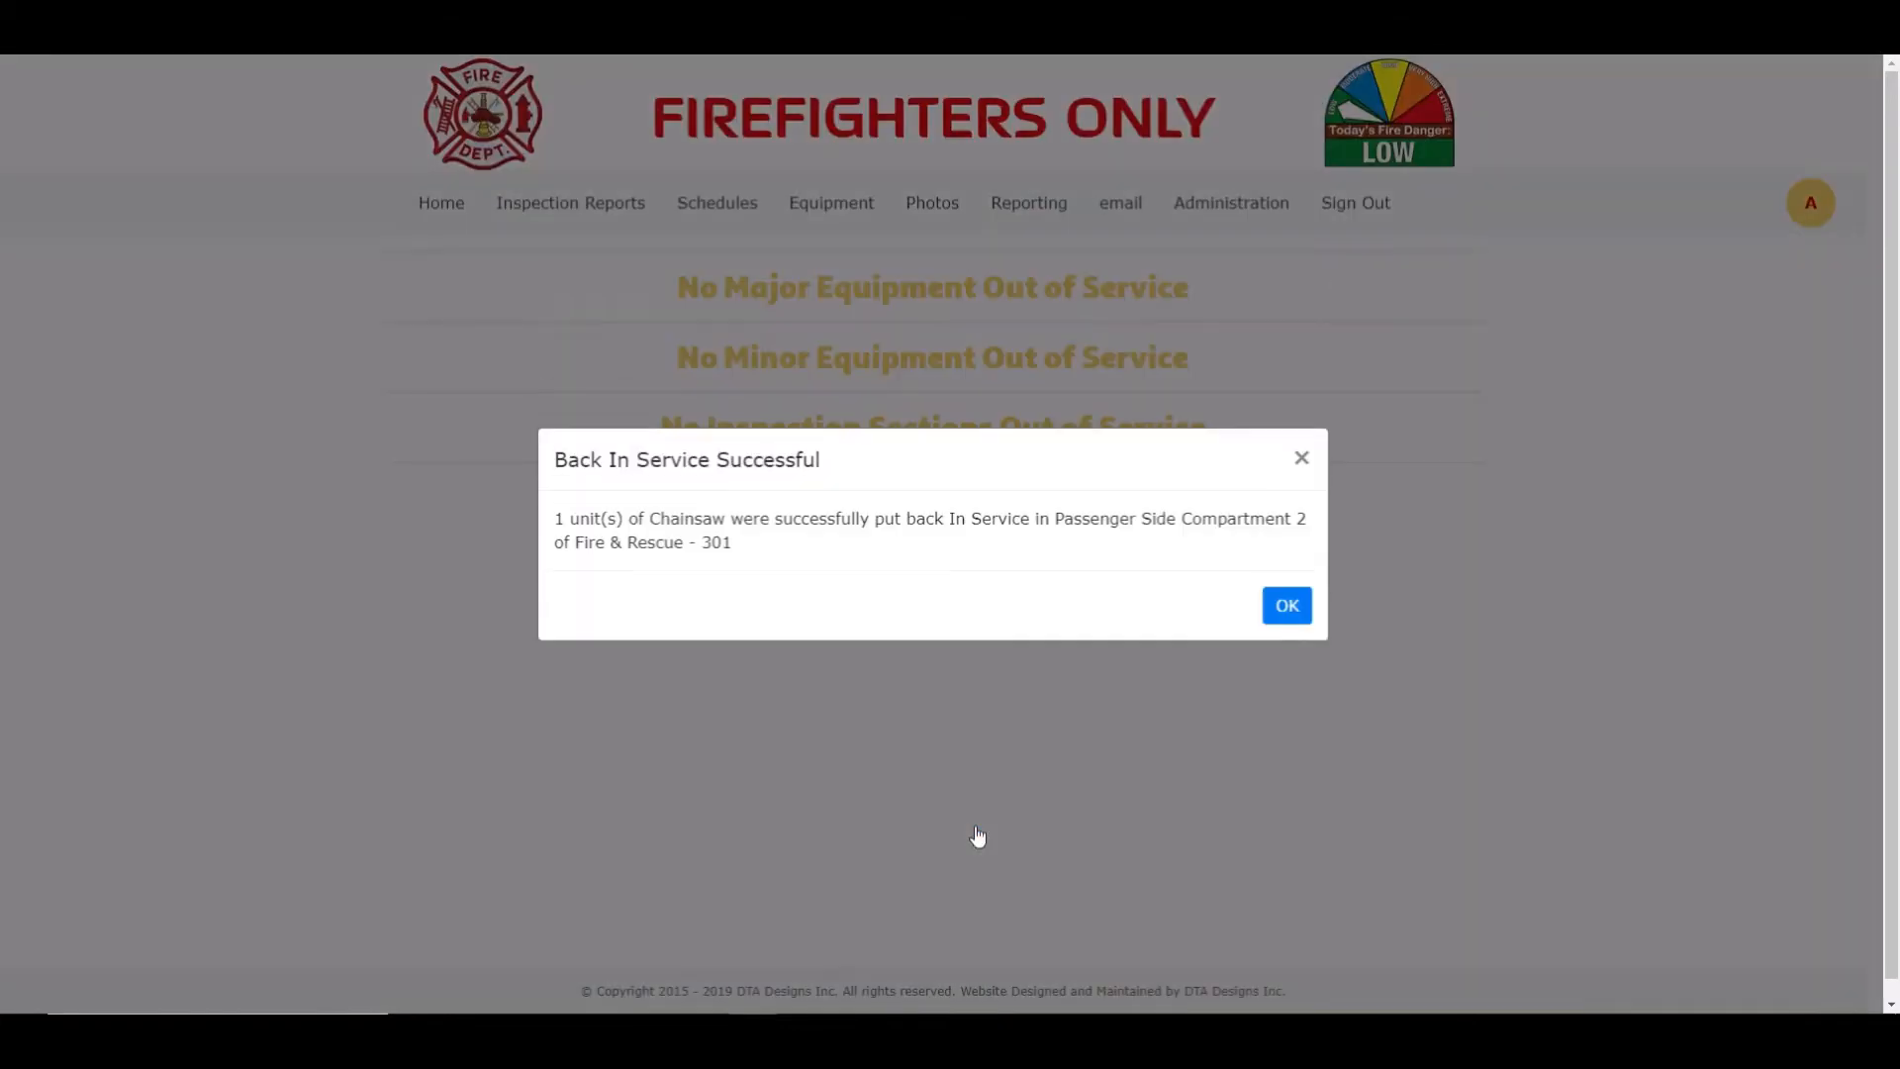
left_click(158, 754)
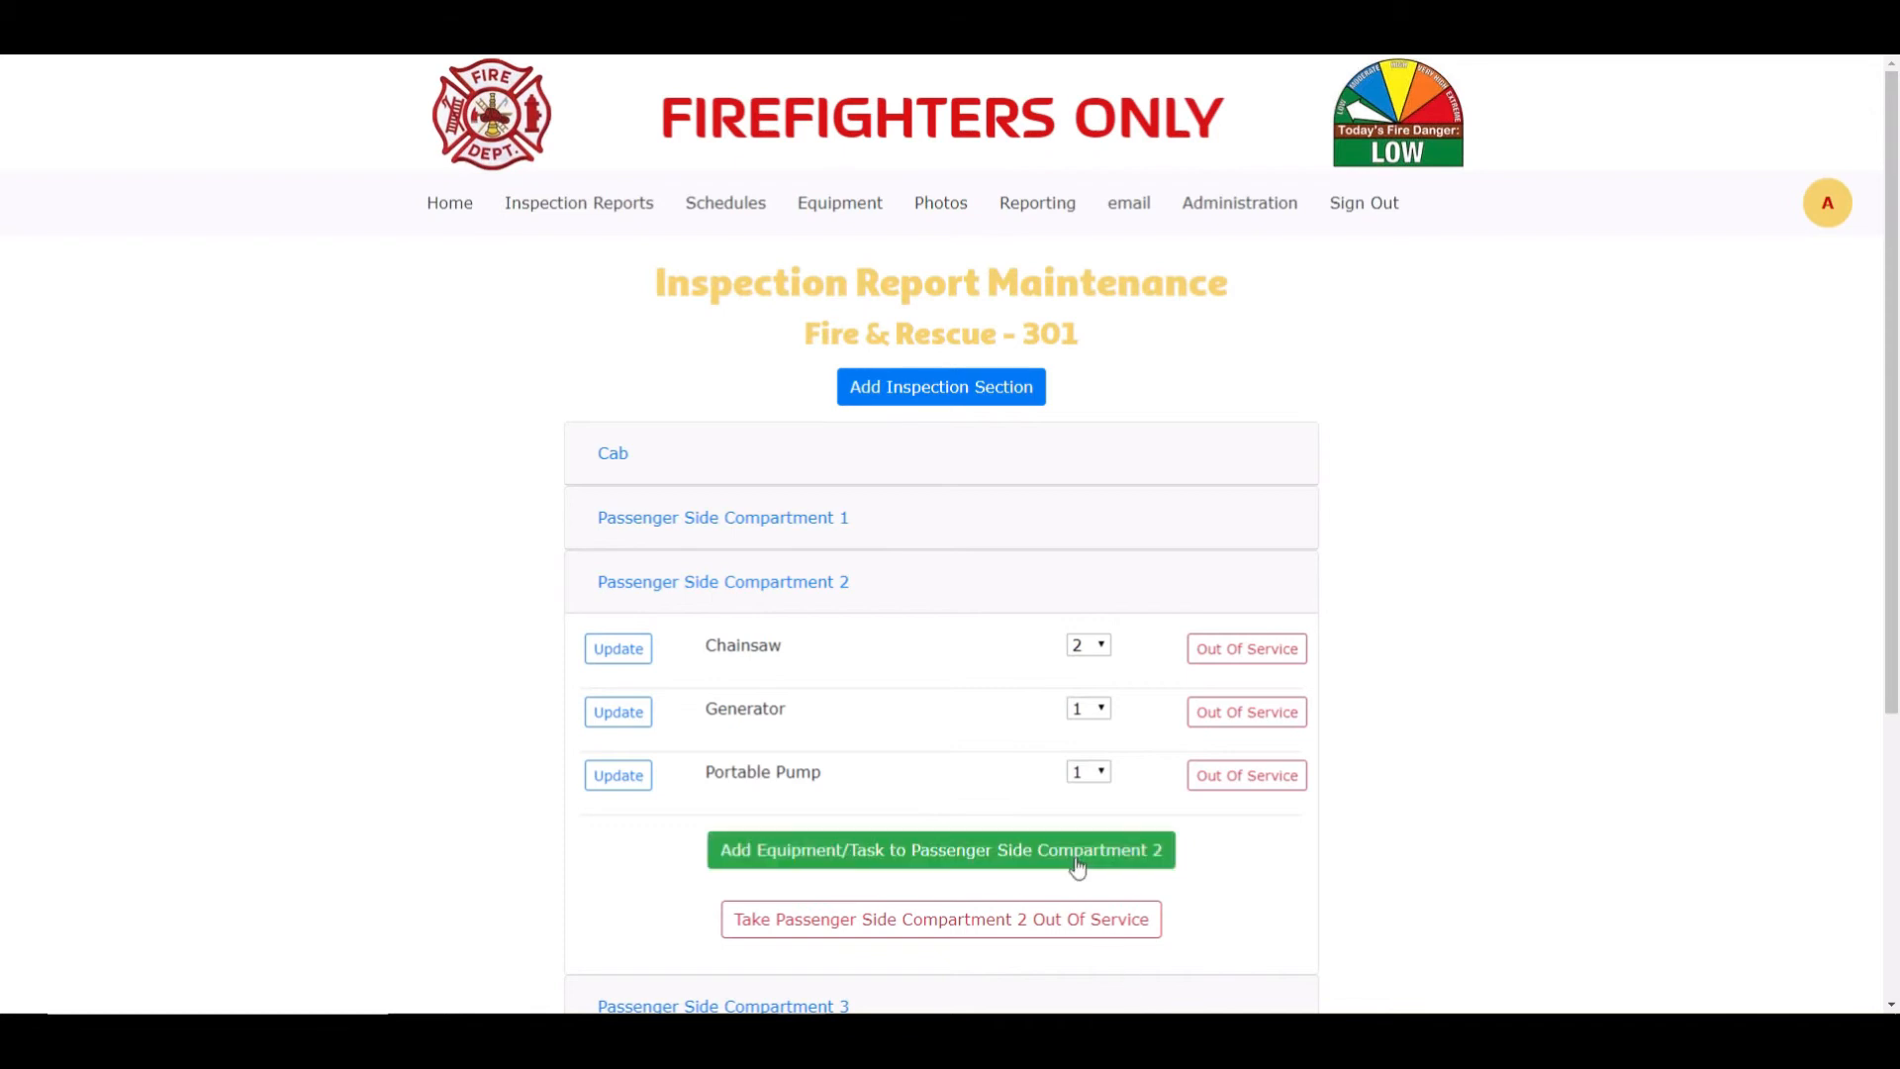
Step: Take the whole Passenger Side Compartment 2 section of Fire & Rescue - 301 out of service with the reason "For demo"
left_click(1070, 918)
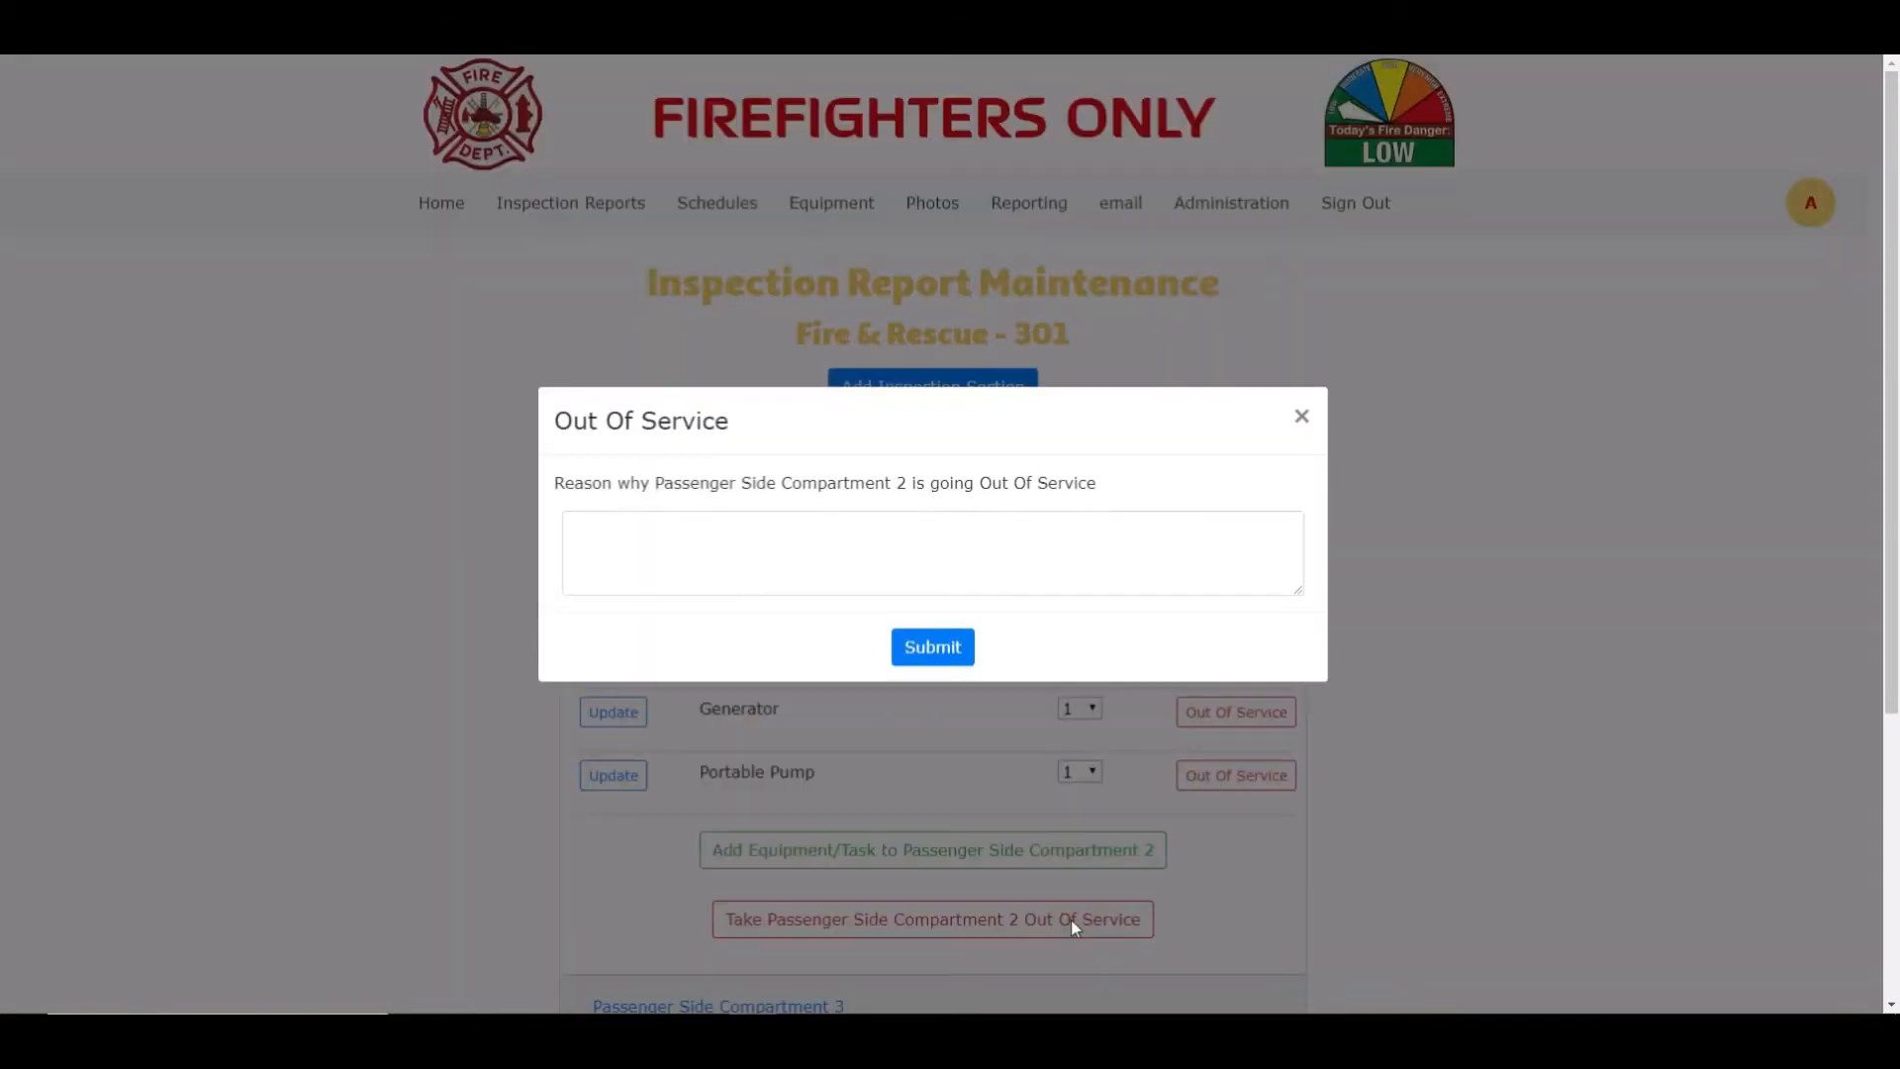
left_click(820, 532)
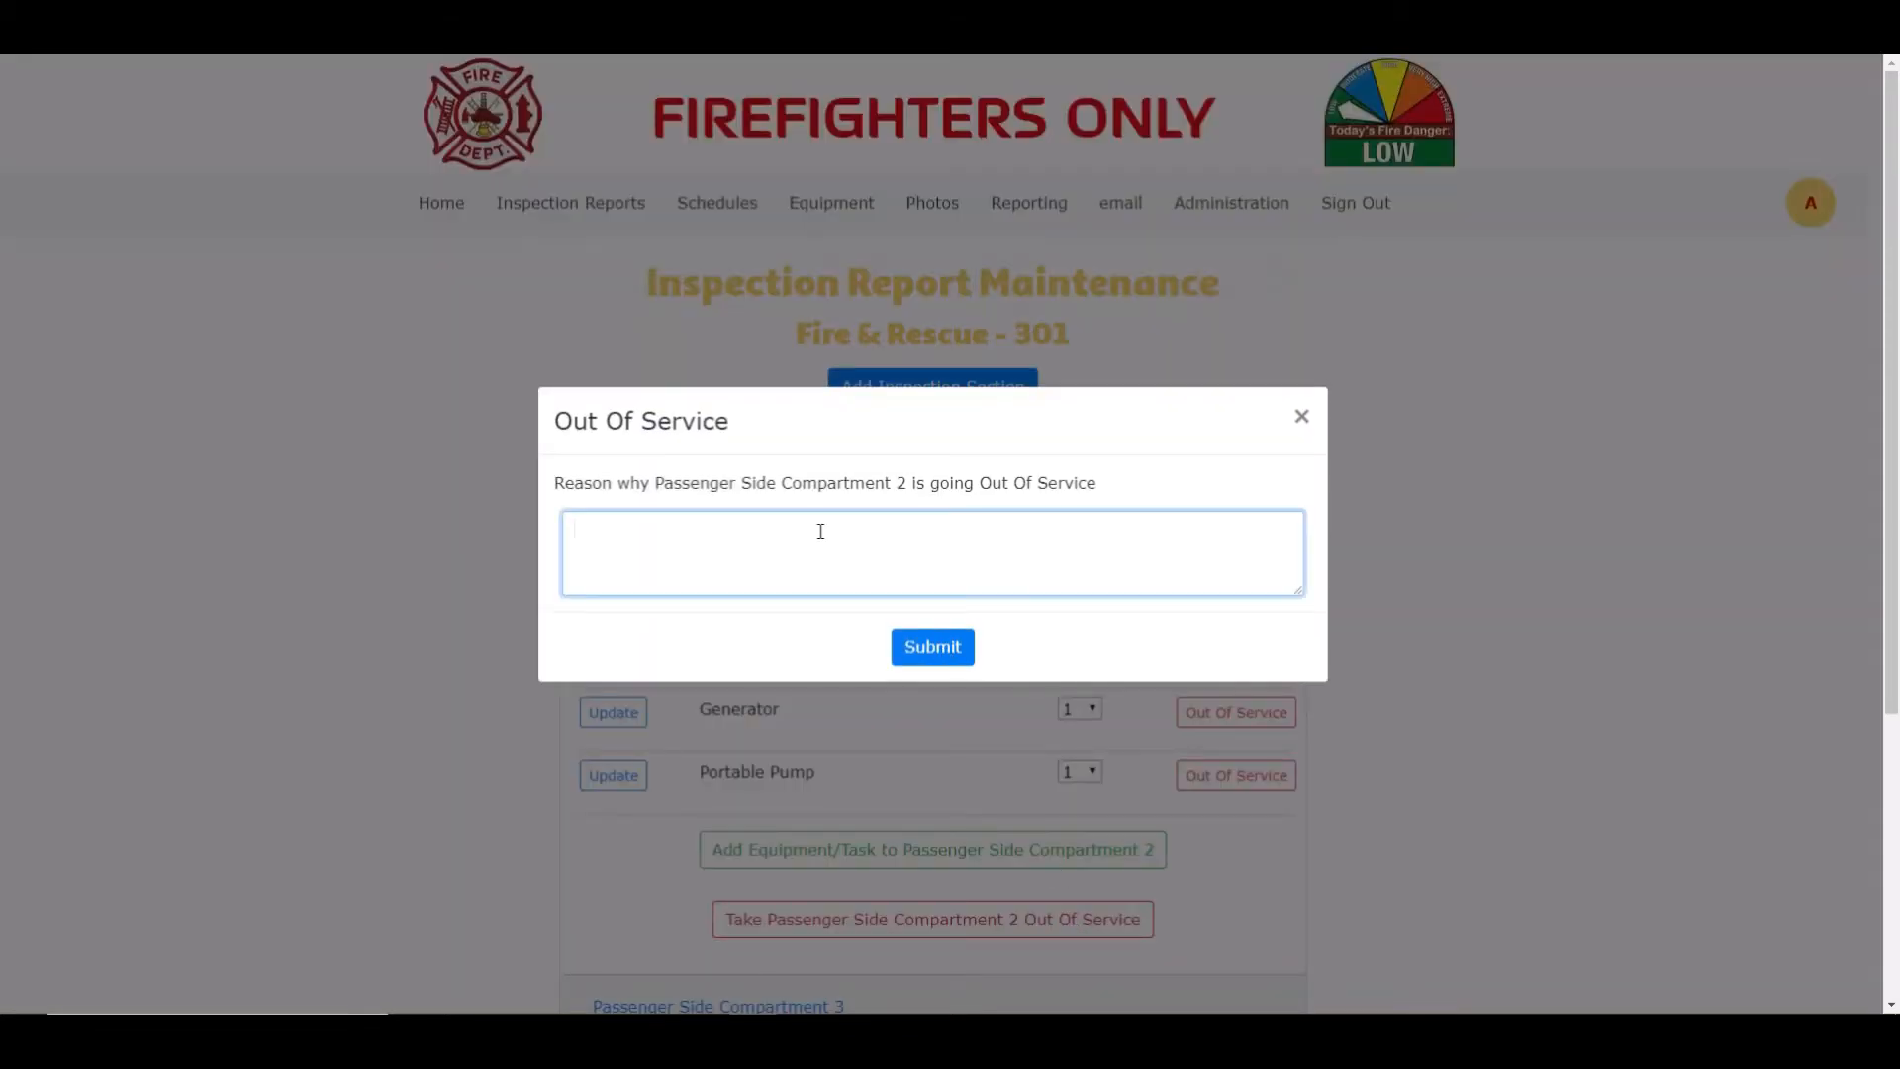
type("For demo")
left_click(924, 652)
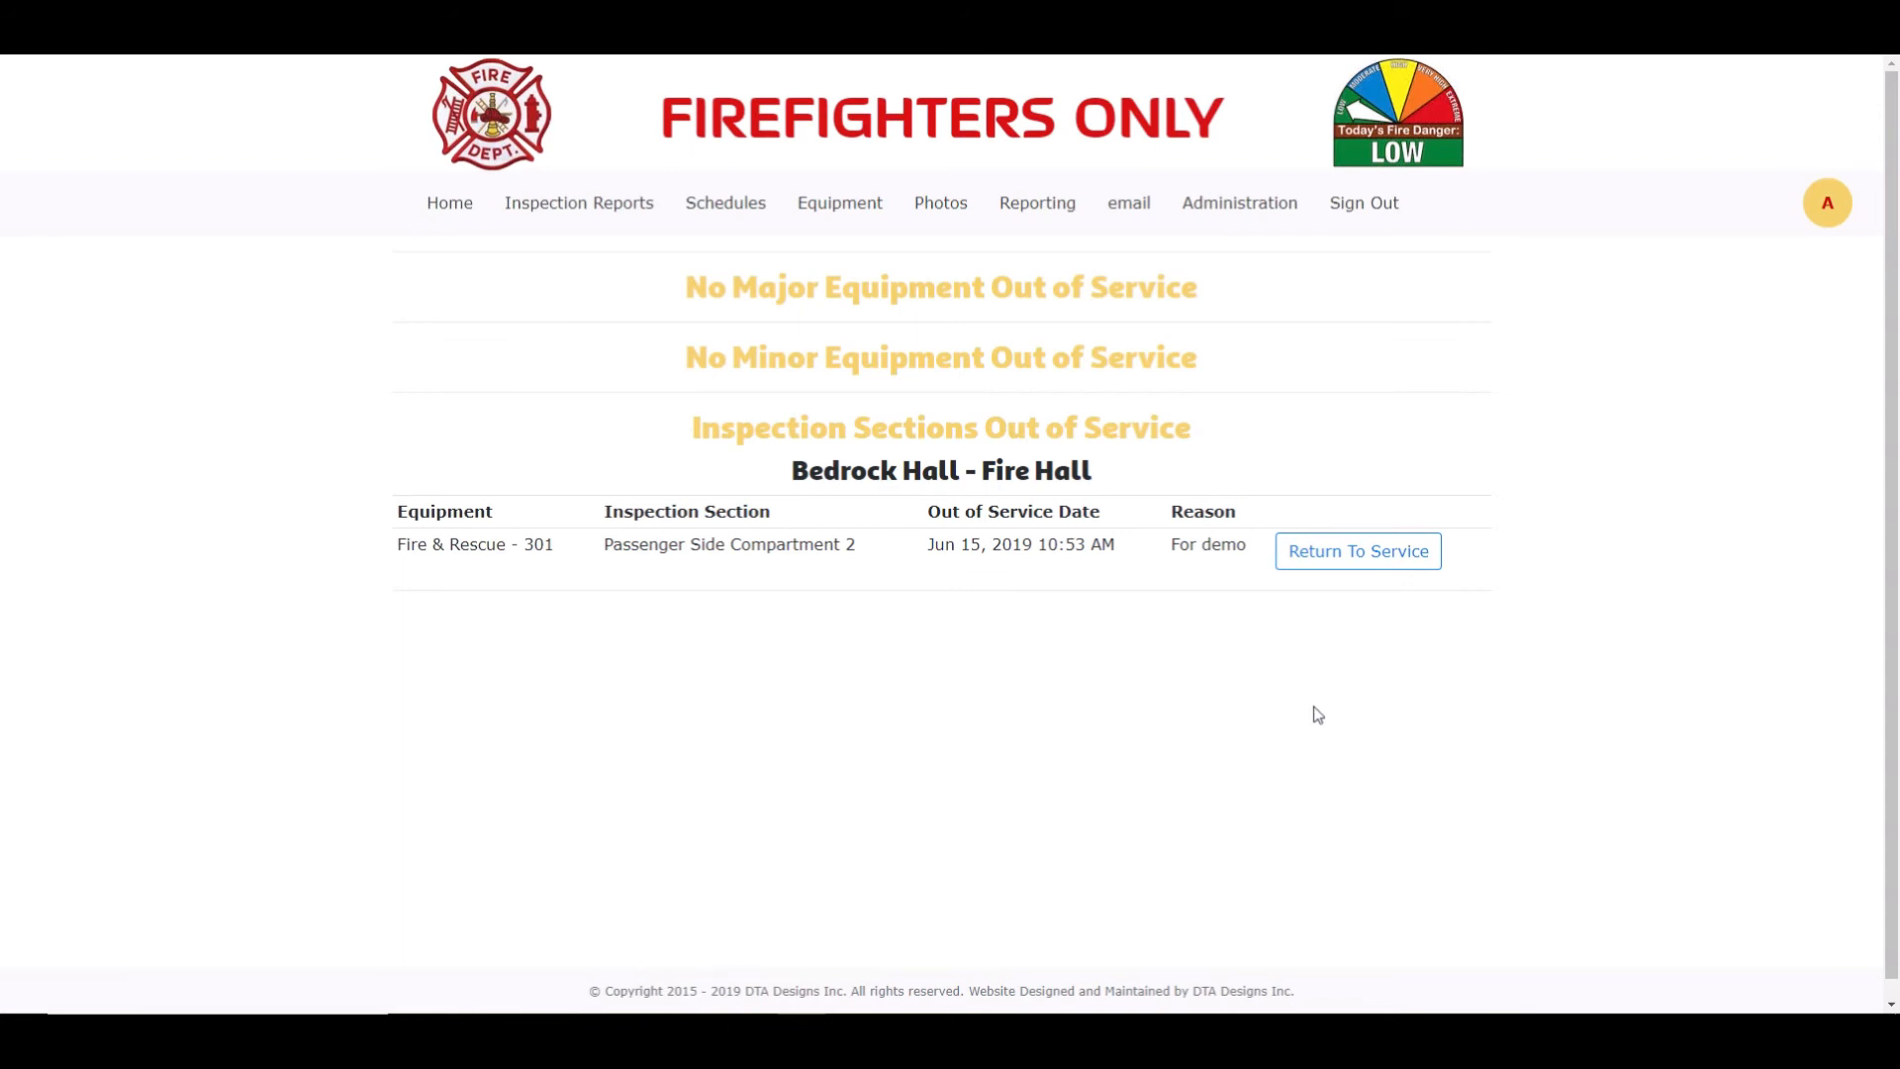
Step: Put the Passenger Side Compartment 2 inspection section back in service with the comment "Finished demo"
left_click(1368, 571)
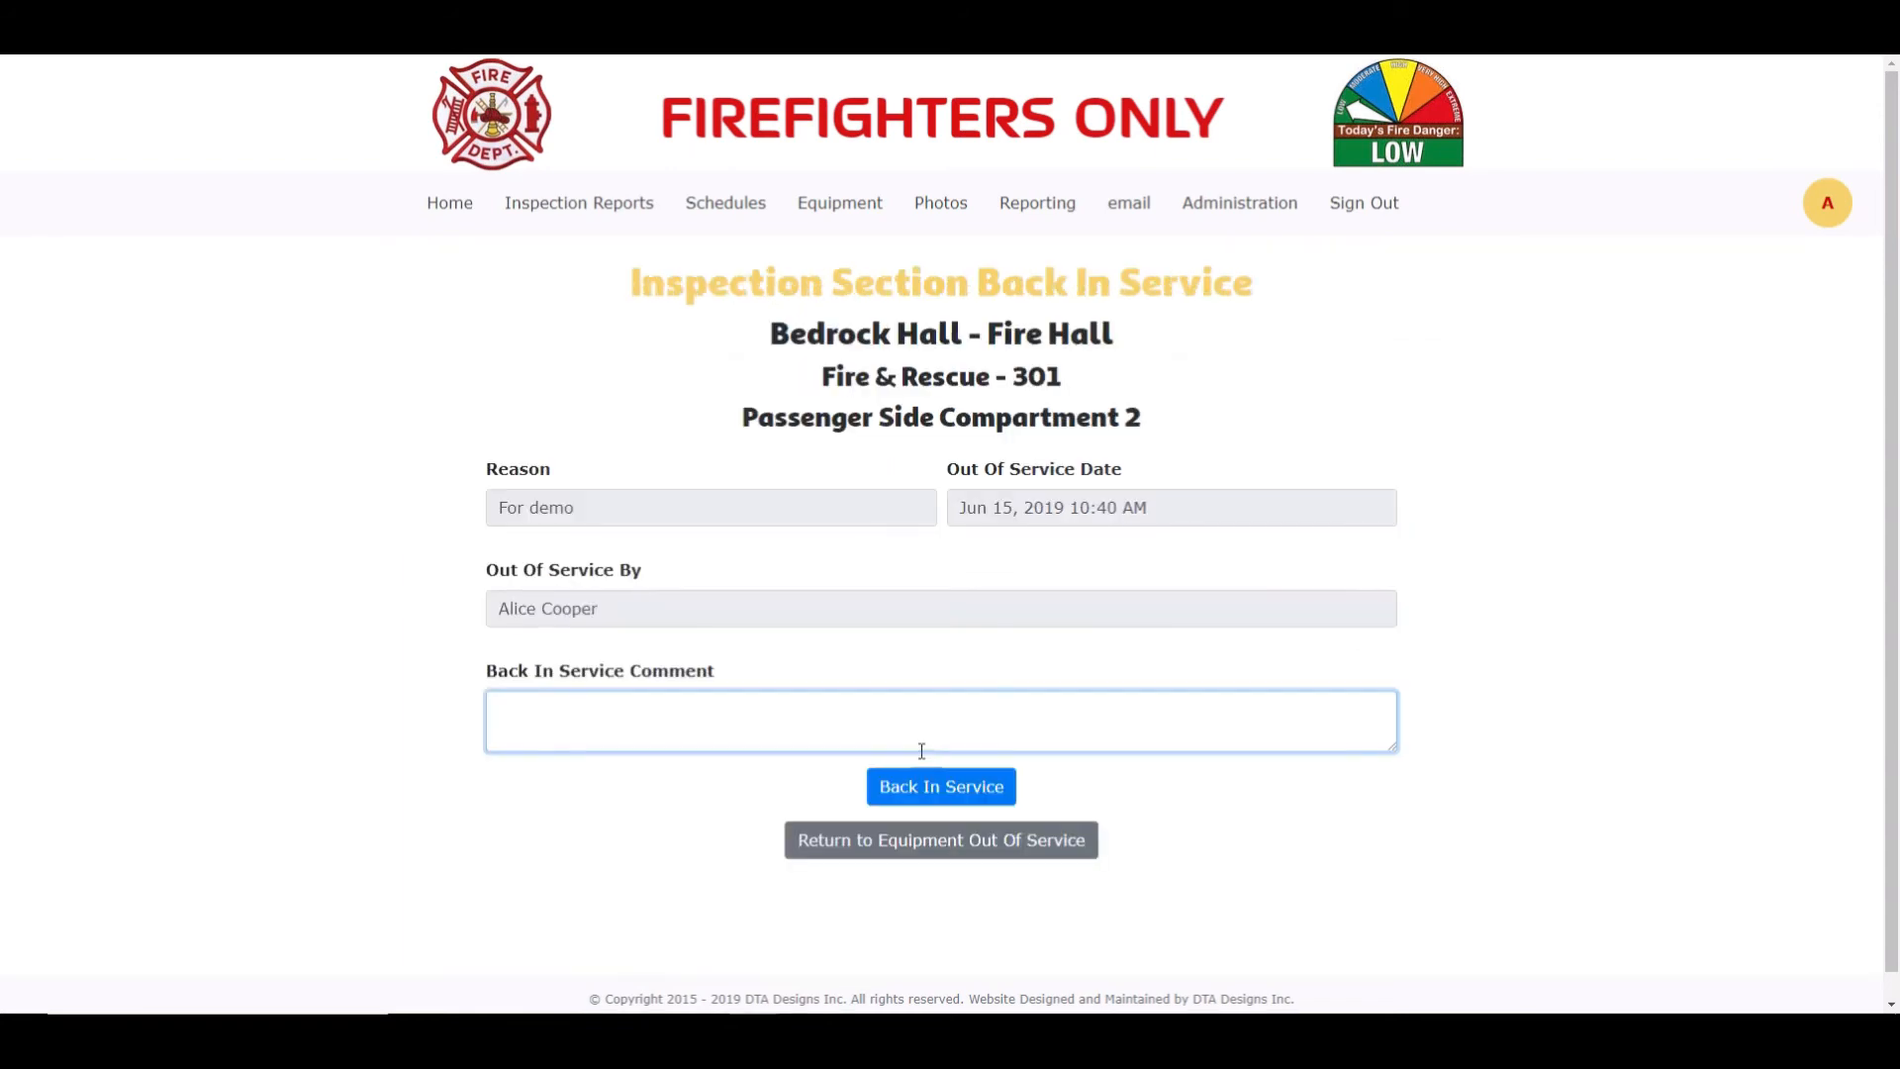
type("Finished demo")
left_click(938, 800)
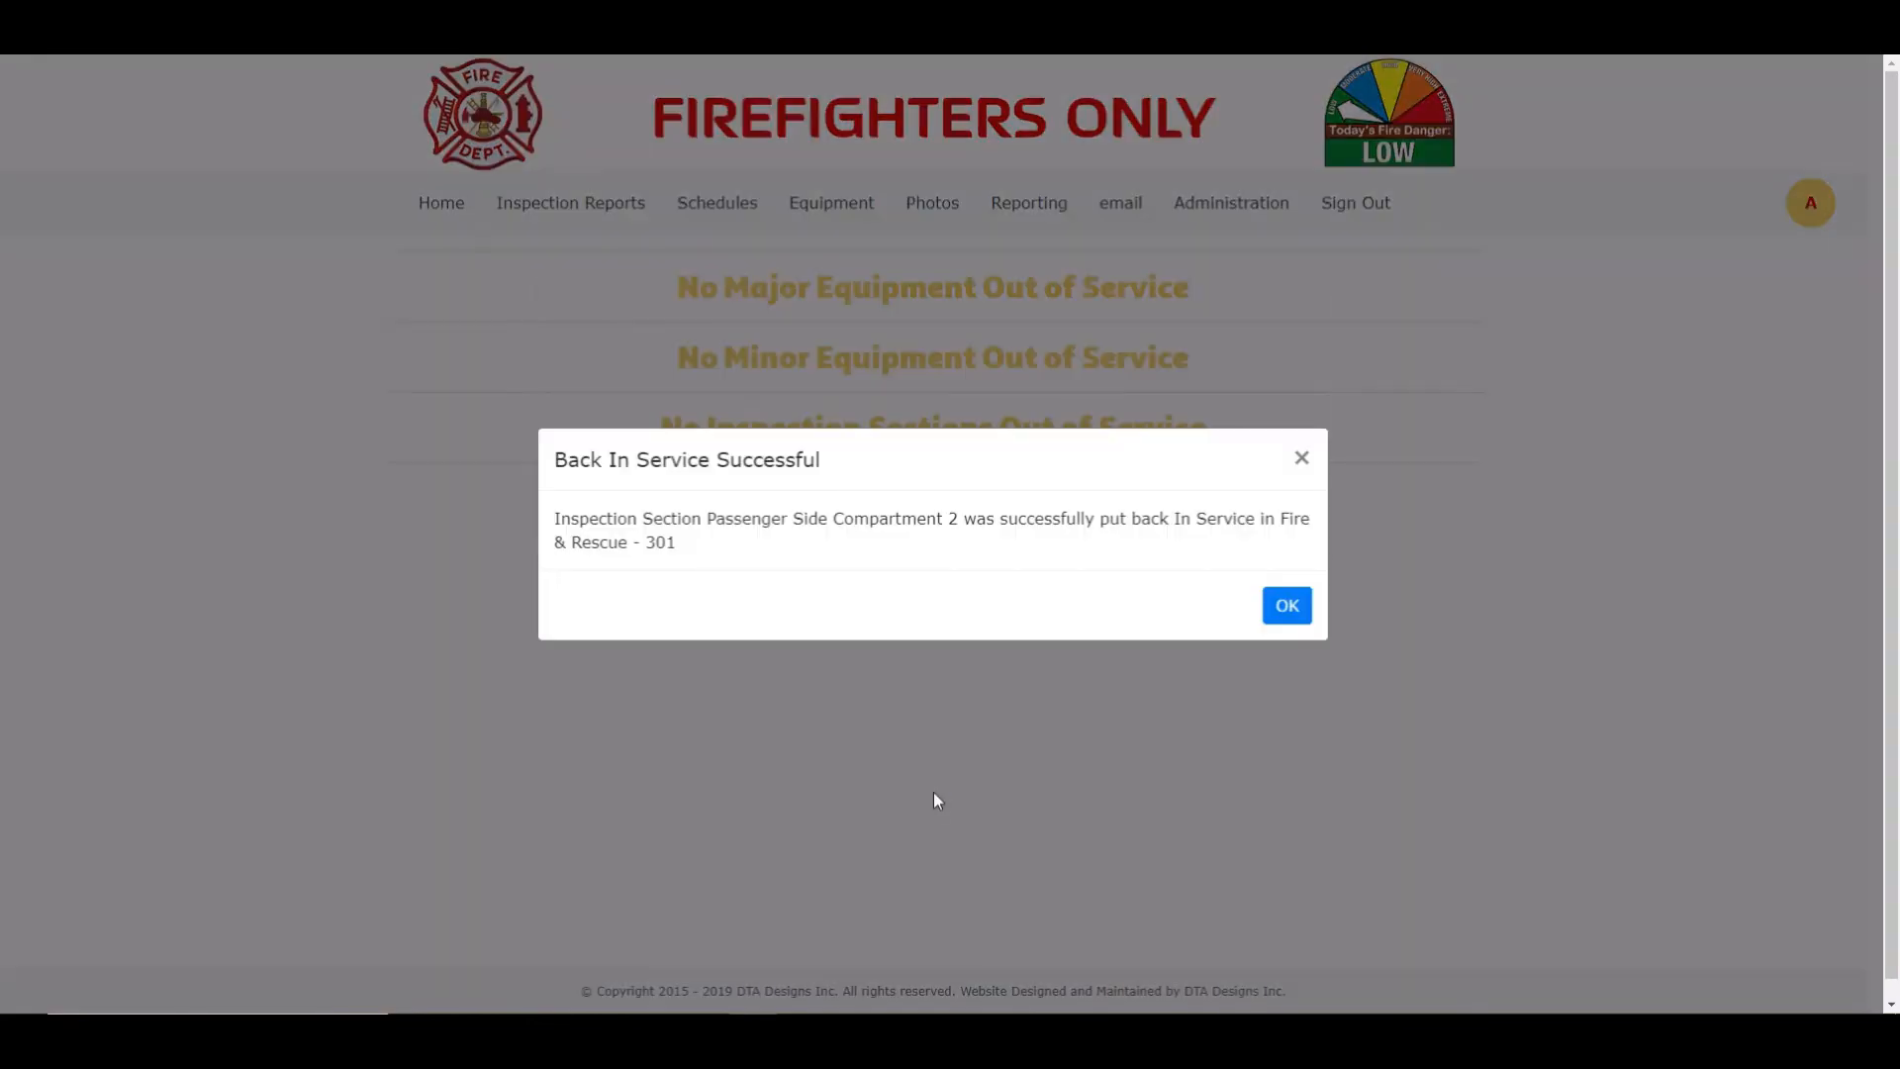
left_click(1298, 613)
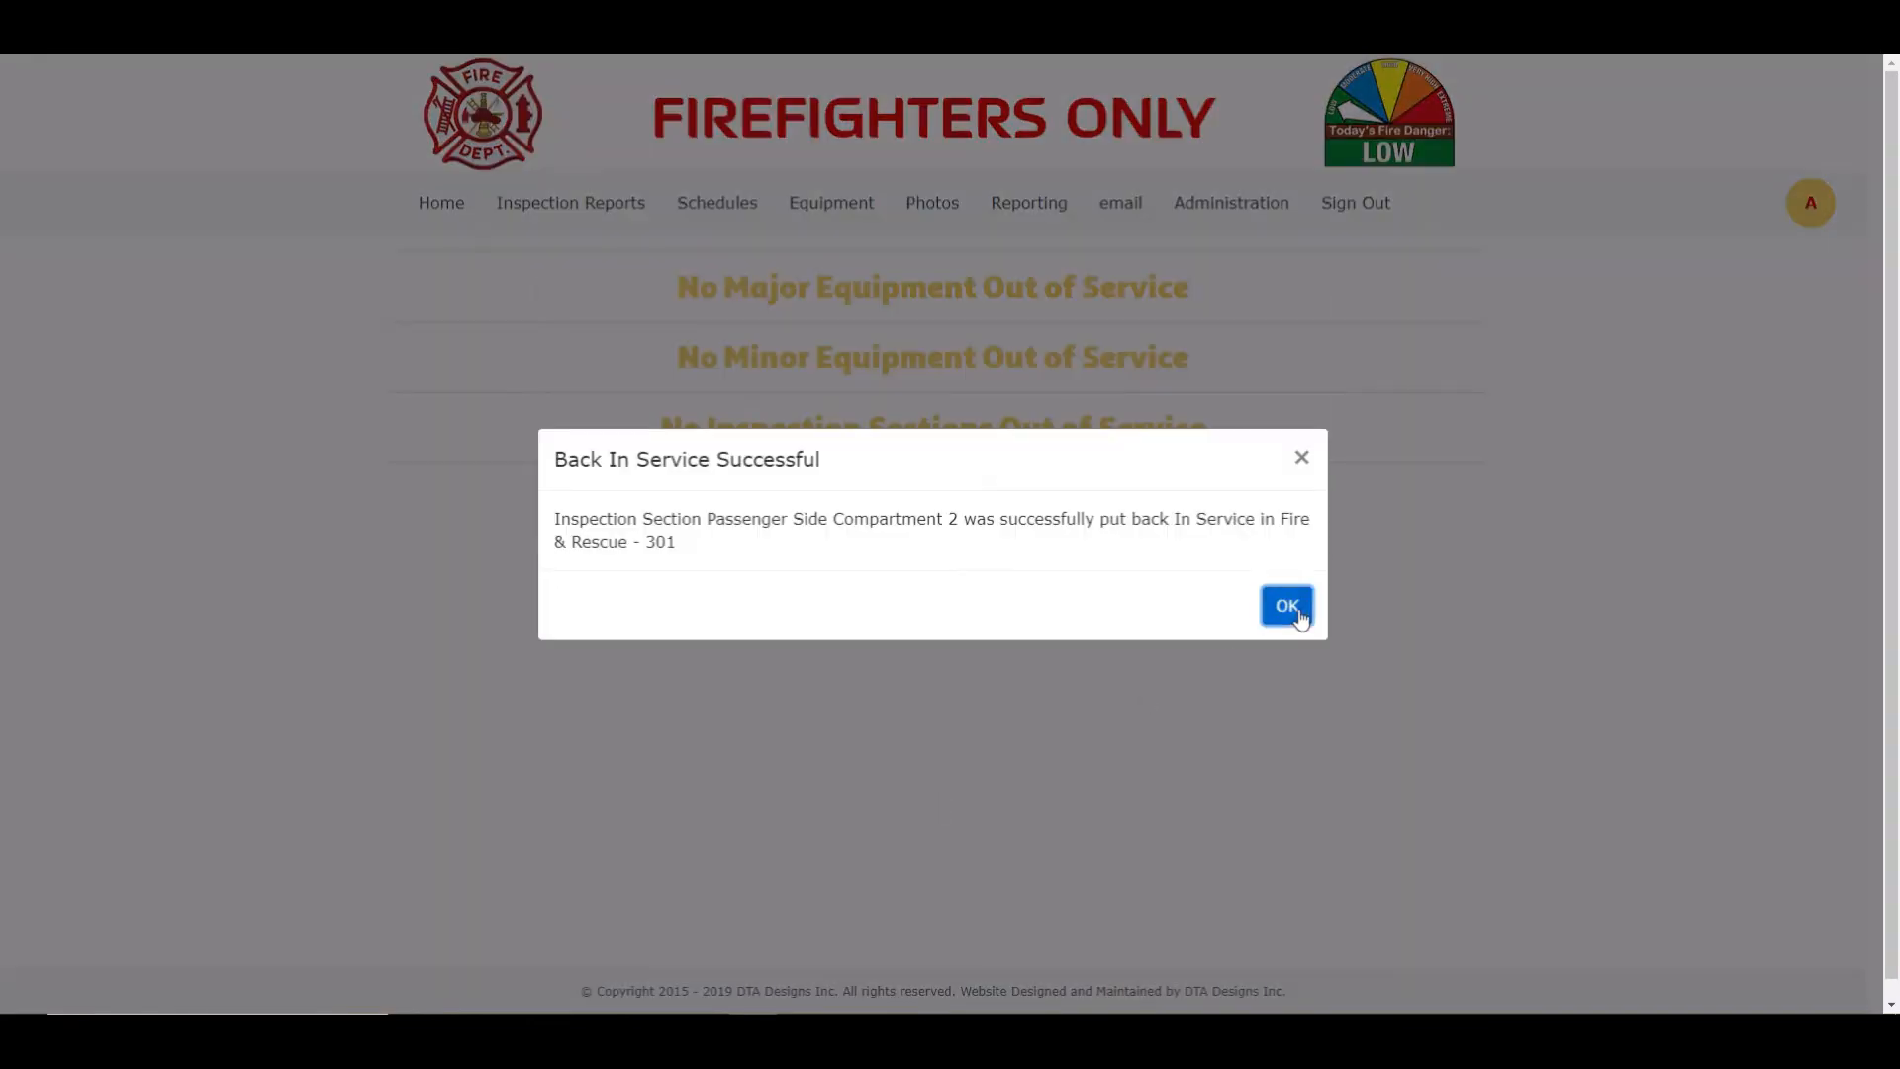